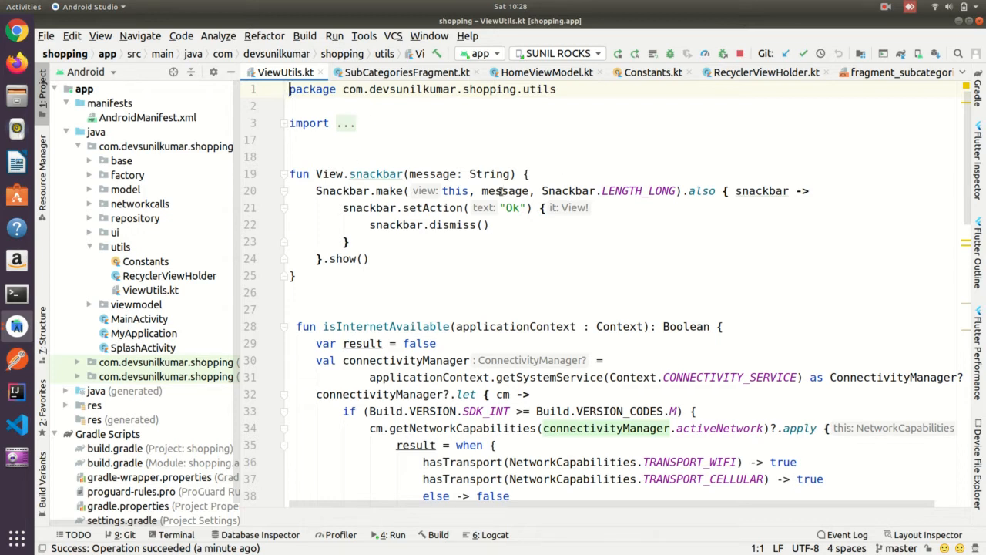
Step: Rerun the shopping app, bring up the emulator to view its category screen, and return to the ViewUtils.kt code
{"action": "left_click", "coordinate": [618, 53]}
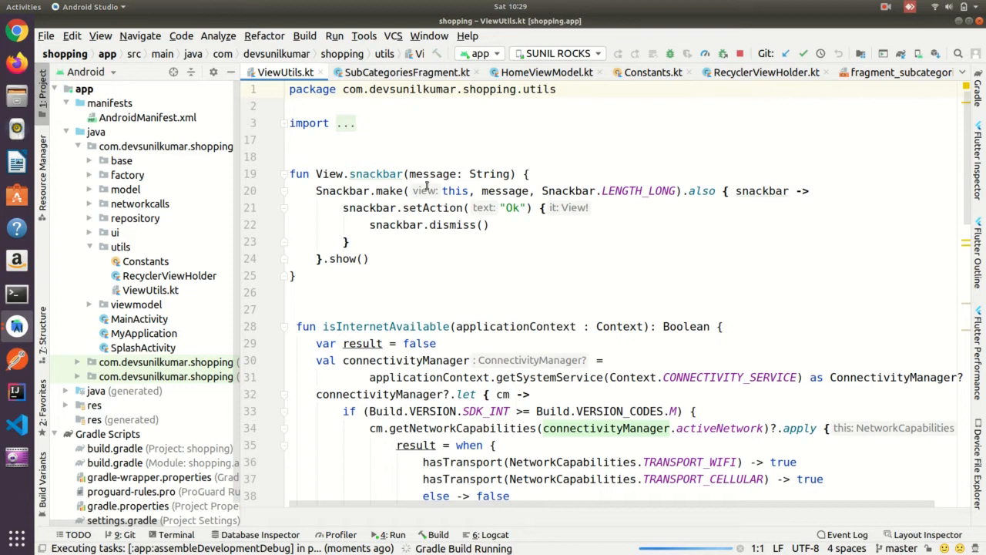
{"action": "left_click", "coordinate": [17, 326]}
{"action": "left_click", "coordinate": [91, 351]}
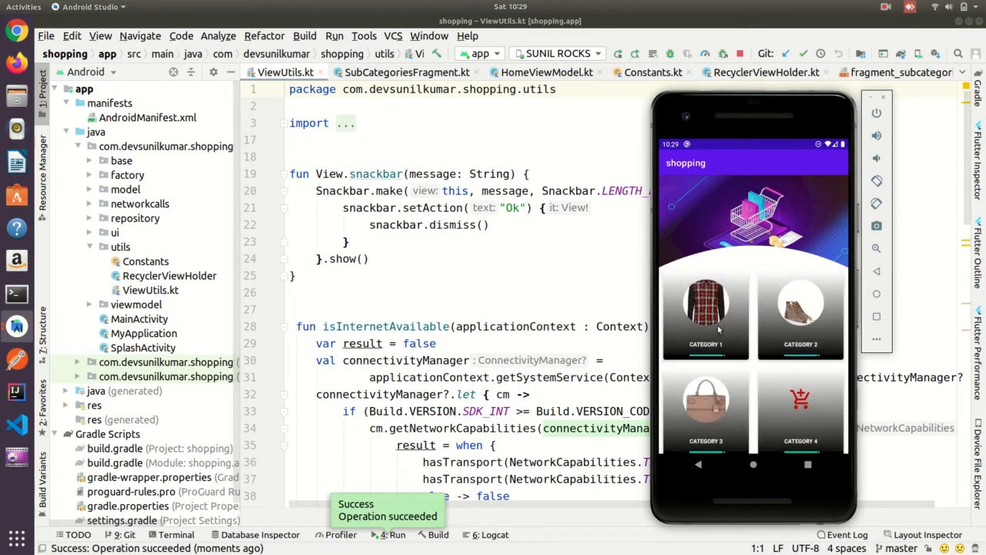
{"action": "left_click", "coordinate": [462, 190]}
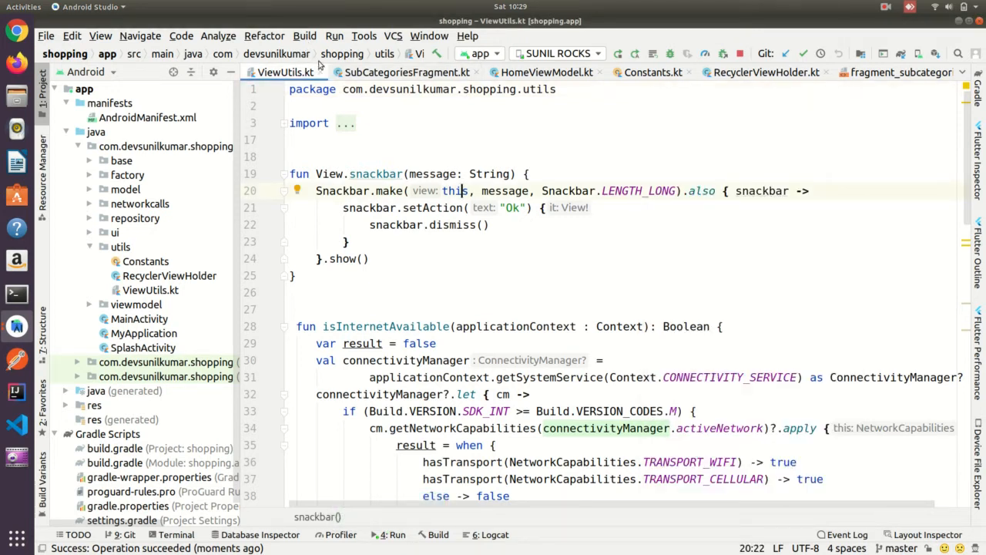
Step: Start generating a signed build of the project as an Android App Bundle and continue to the key store settings
{"action": "left_click", "coordinate": [305, 37]}
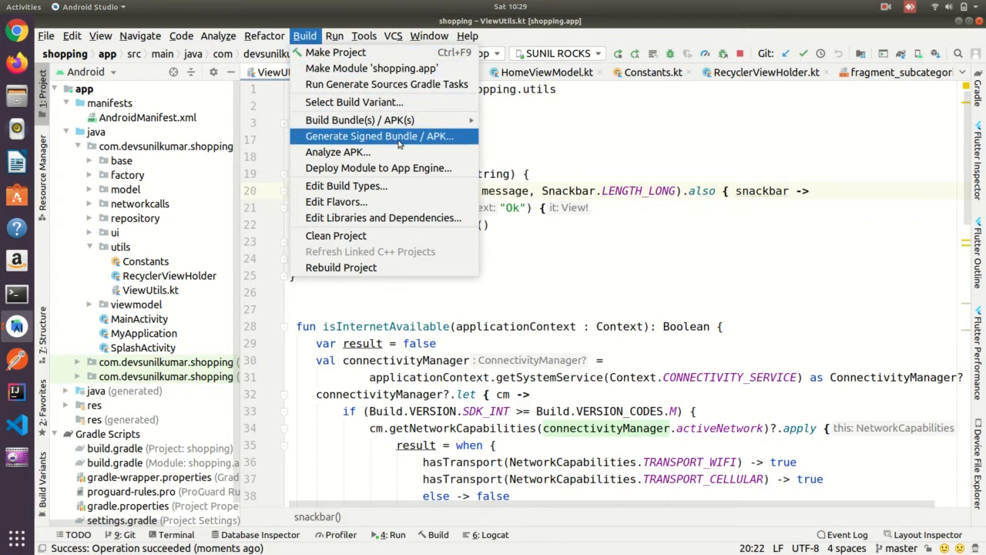
{"action": "left_click", "coordinate": [435, 140]}
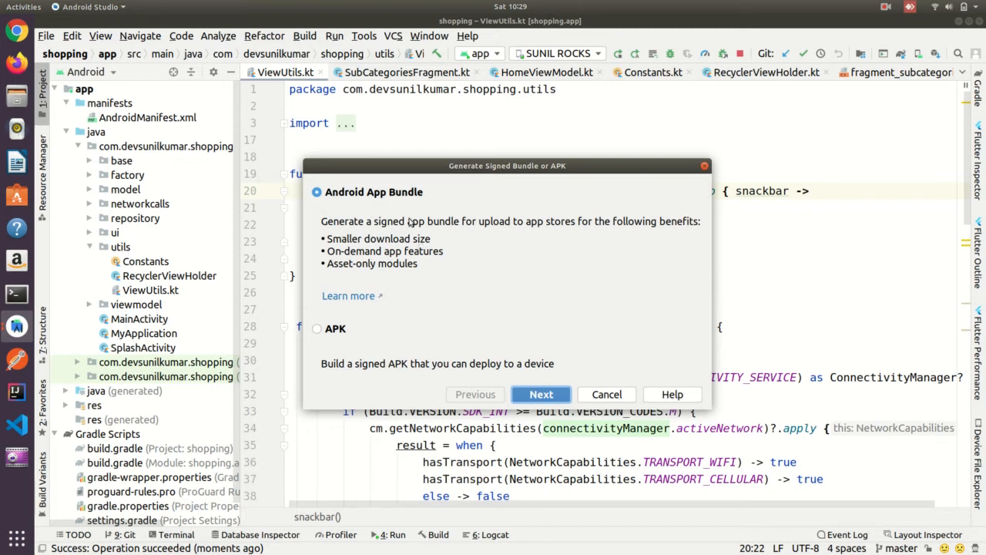
{"action": "left_click", "coordinate": [540, 394]}
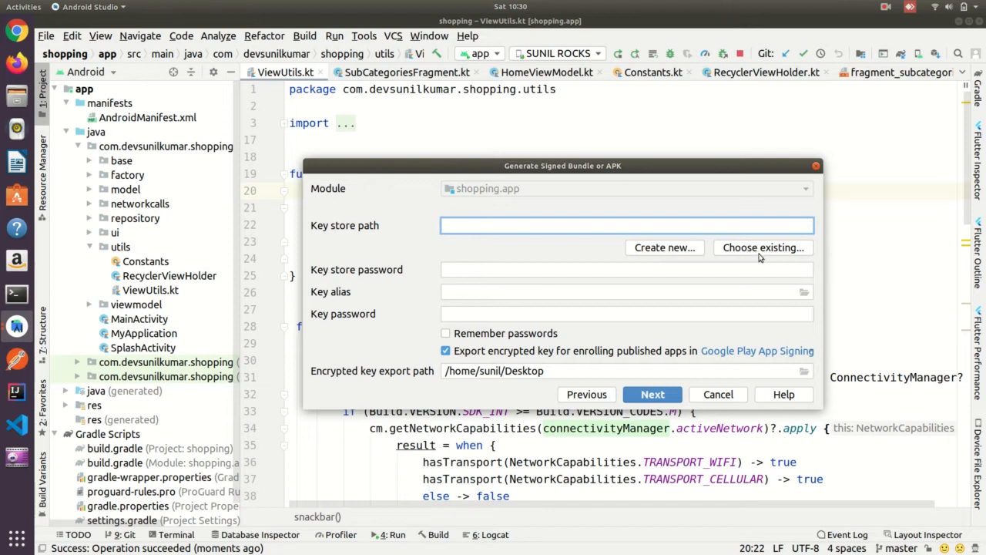
Step: Start a new key store and set its file to myshopapp.jks in the Desktop/myshopapk folder
{"action": "left_click", "coordinate": [655, 246]}
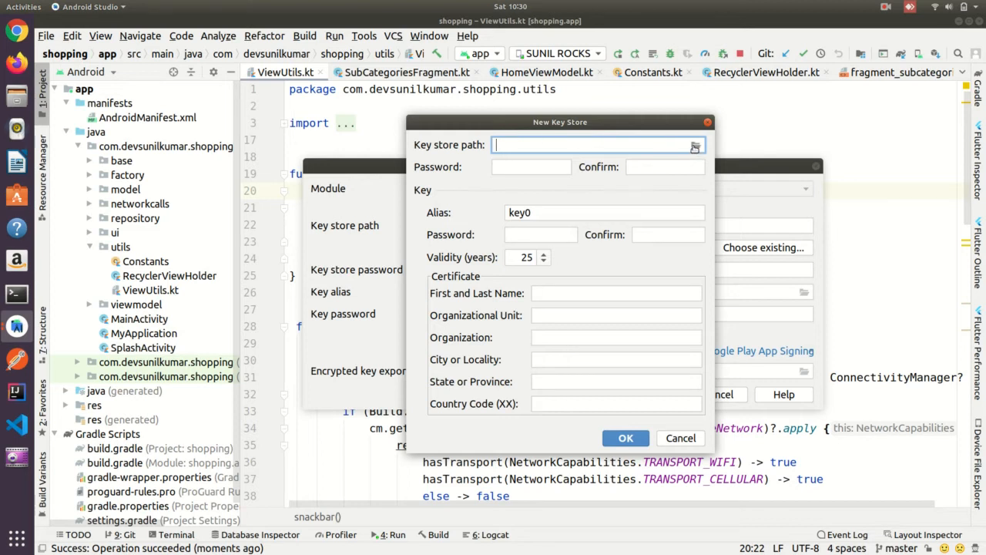
{"action": "left_click", "coordinate": [695, 147]}
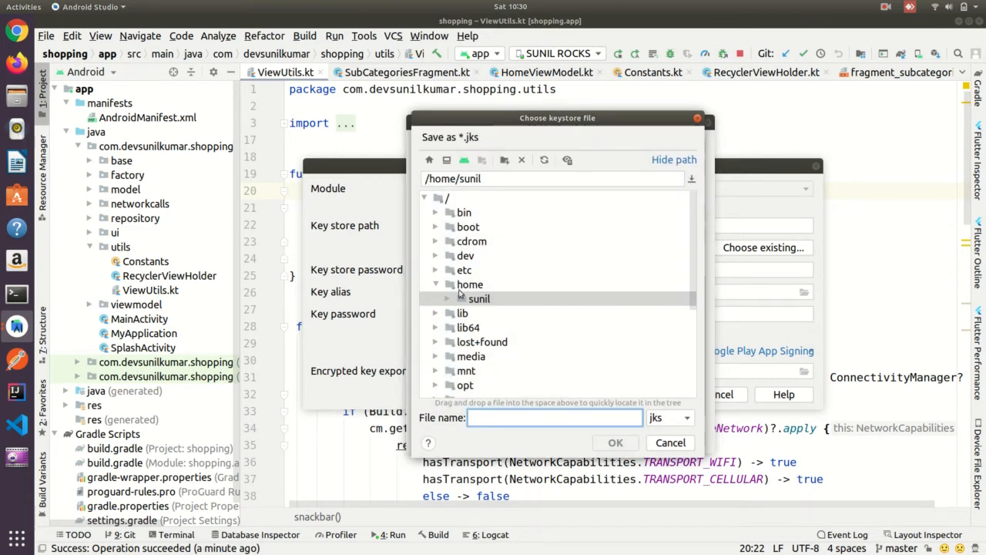
{"action": "left_click", "coordinate": [449, 299]}
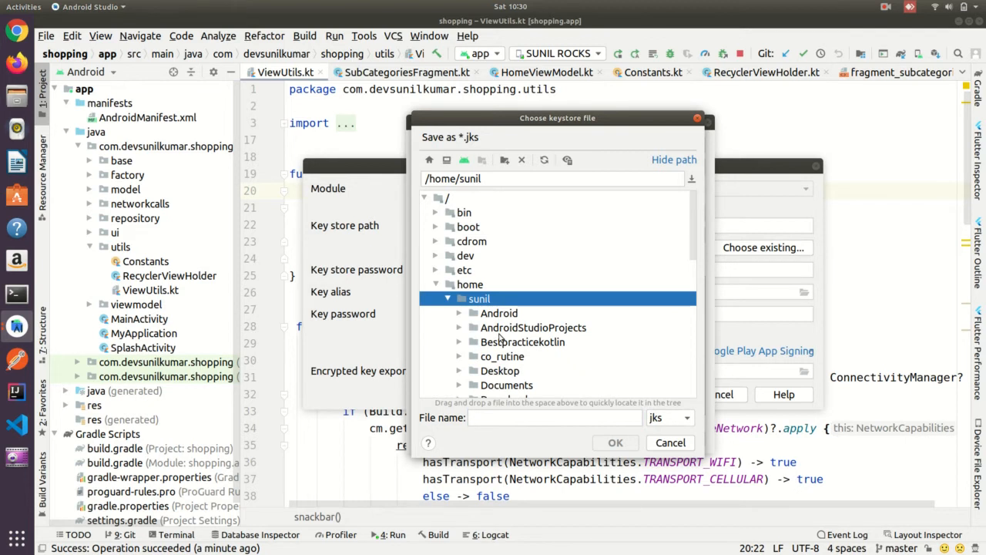
{"action": "scroll", "coordinate": [499, 337], "scroll_direction": "down", "scroll_amount": 2}
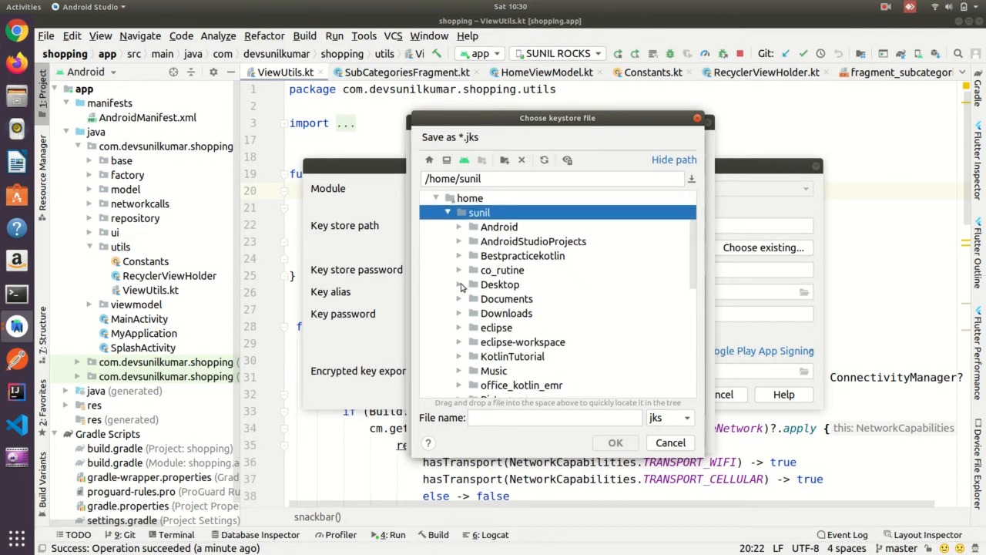
{"action": "left_click", "coordinate": [461, 284]}
{"action": "scroll", "coordinate": [509, 322], "scroll_direction": "down", "scroll_amount": 3}
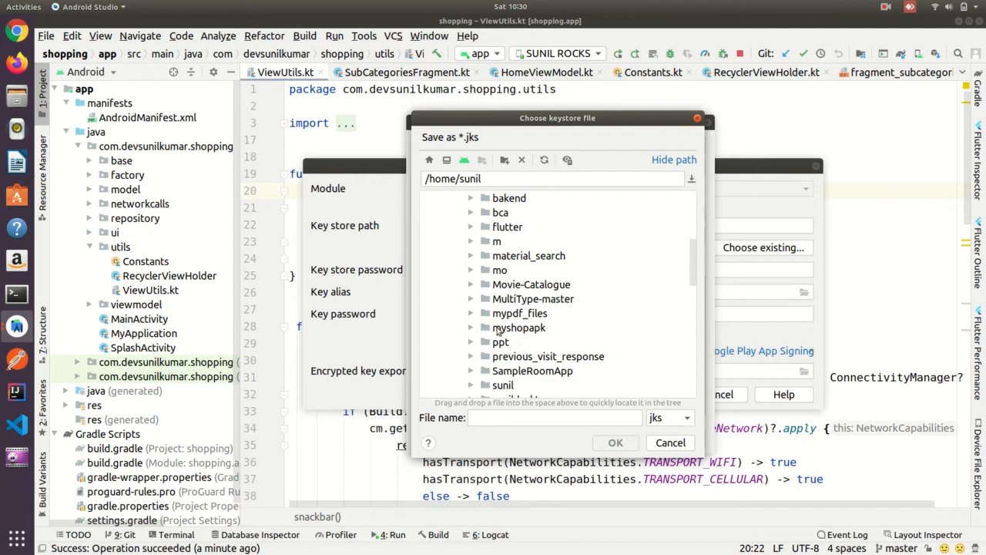
{"action": "left_click", "coordinate": [499, 329]}
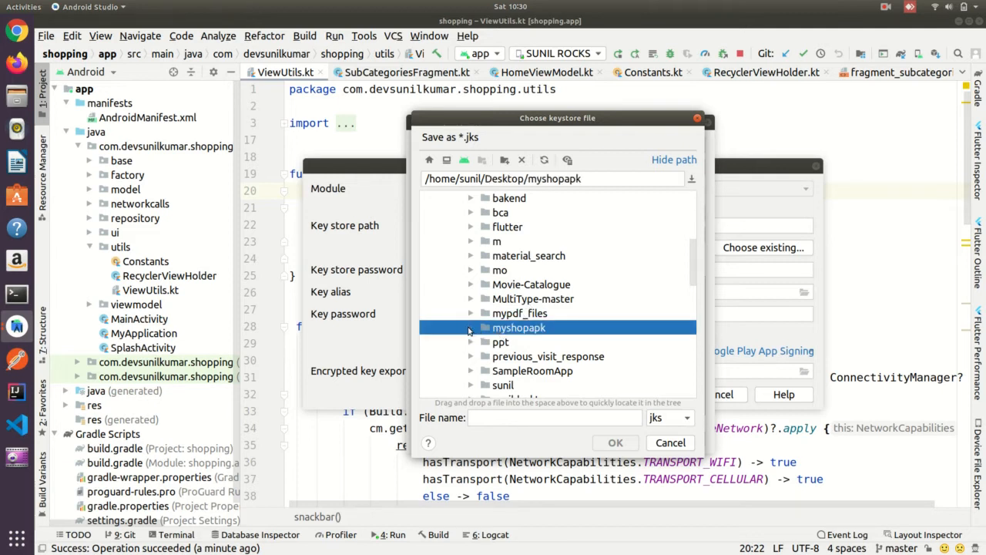
{"action": "left_click", "coordinate": [593, 417]}
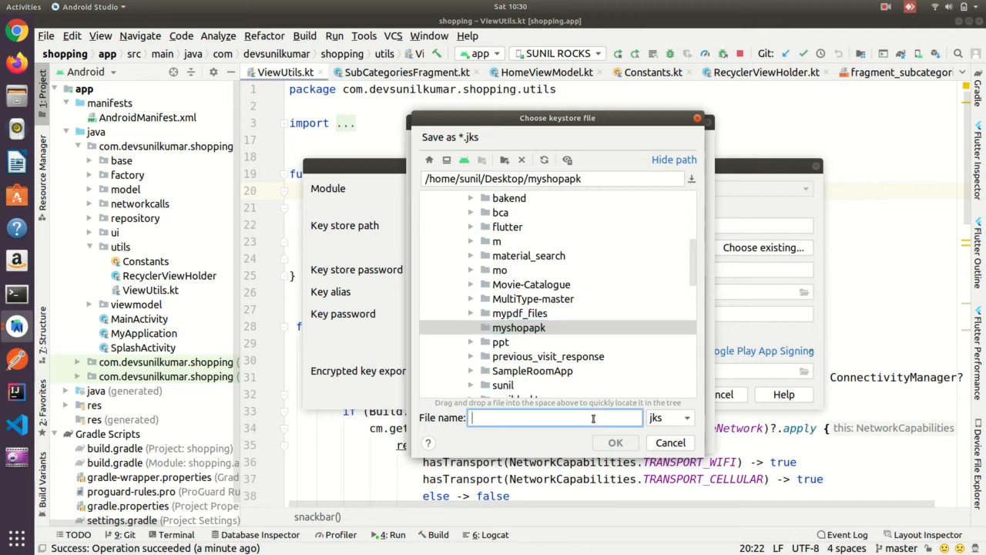
{"action": "type", "text": "mysho"}
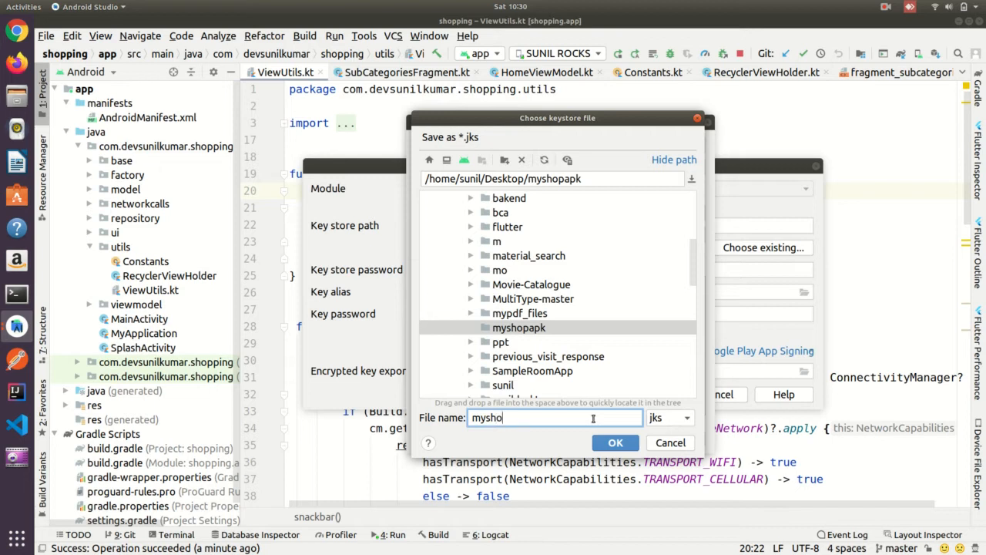
{"action": "type", "text": "papp"}
{"action": "left_click", "coordinate": [616, 444]}
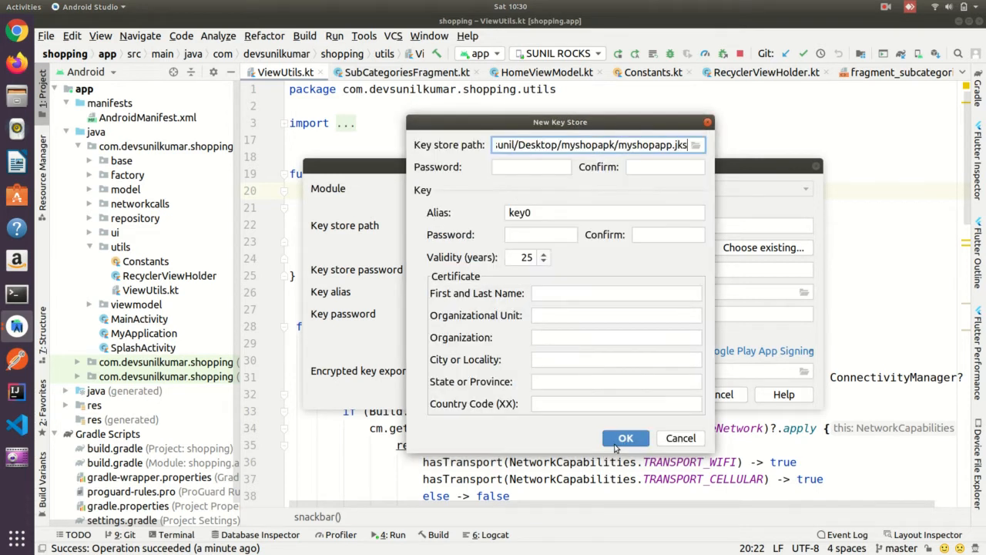
Step: Enter the password for the new key store and confirm it
{"action": "left_click", "coordinate": [518, 169]}
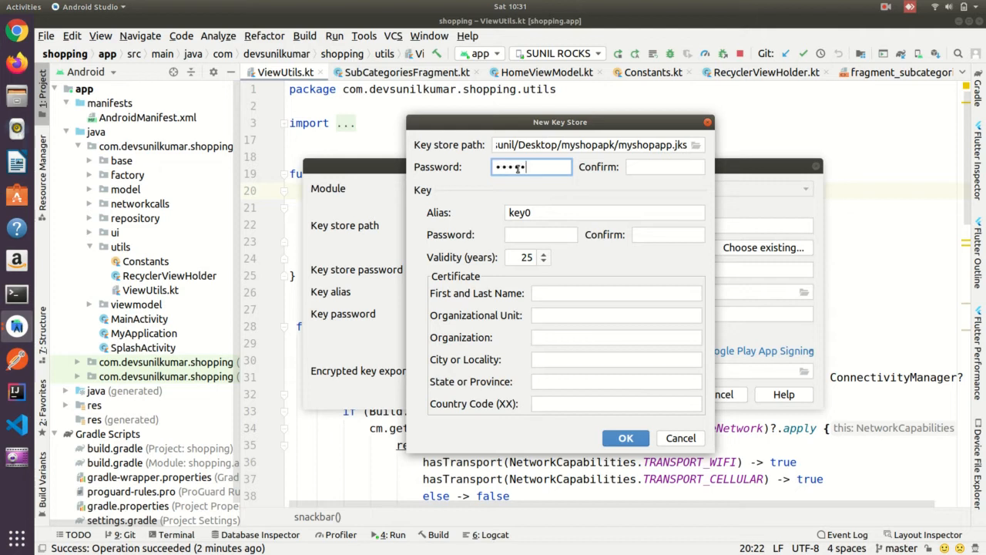
{"action": "type", "text": "•••"}
{"action": "left_click", "coordinate": [638, 169]}
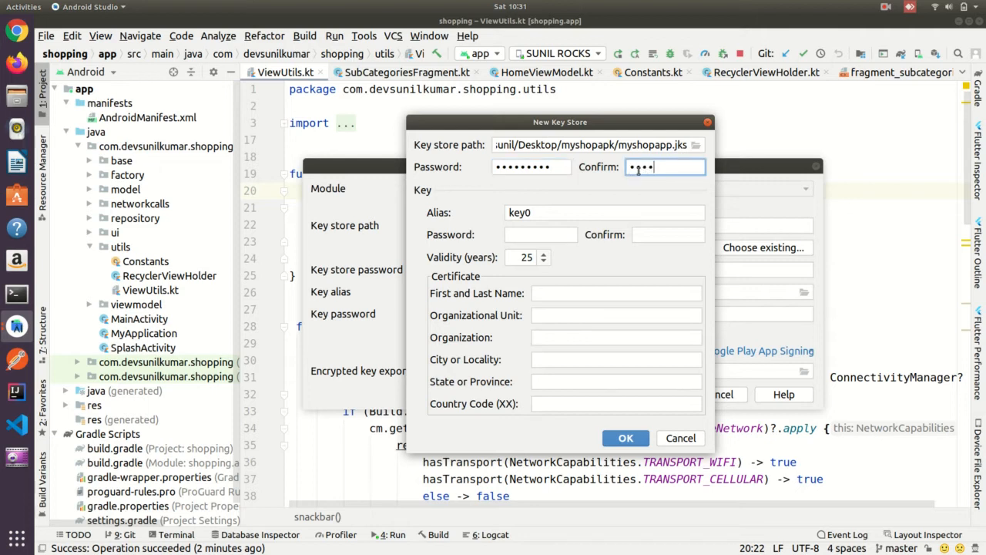
Step: Set the key alias to myshop, then enter and confirm the key password
{"action": "left_click", "coordinate": [559, 219]}
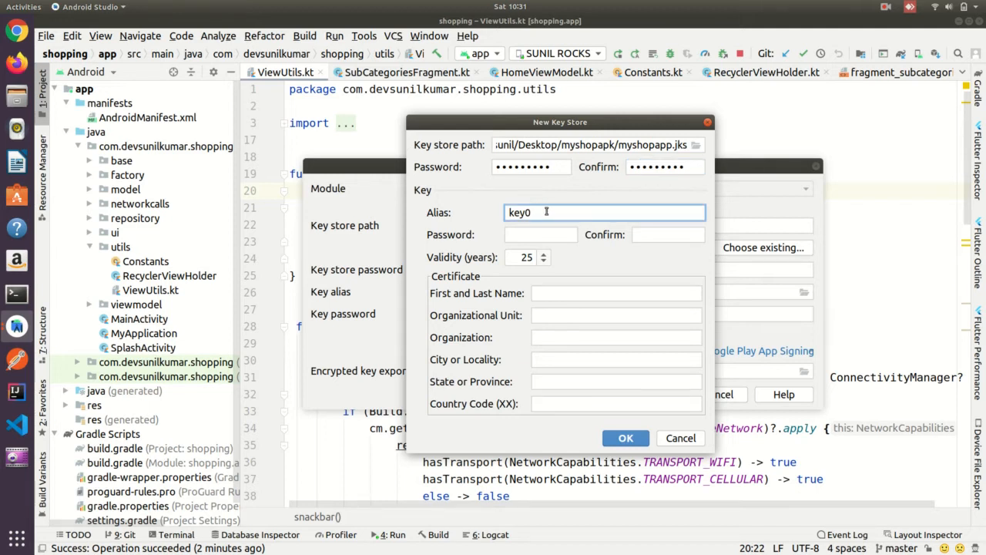
{"action": "left_click_drag", "start_coordinate": [551, 214], "coordinate": [489, 206]}
{"action": "key", "text": "BackSpace"}
{"action": "type", "text": "myshop"}
{"action": "left_click", "coordinate": [517, 234]}
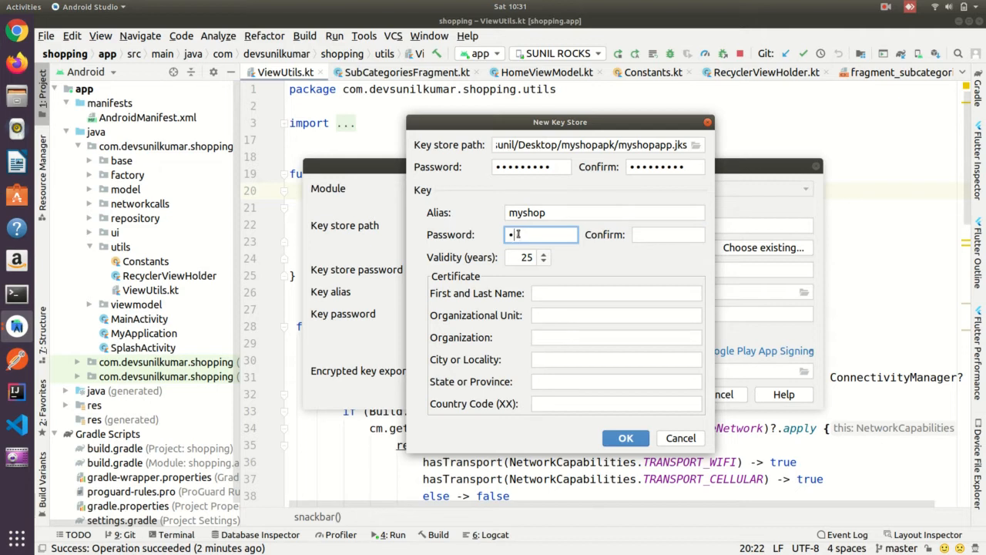
{"action": "key", "text": "BackSpace"}
{"action": "type", "text": "•••••••••"}
{"action": "left_click", "coordinate": [633, 234]}
{"action": "type", "text": "••"}
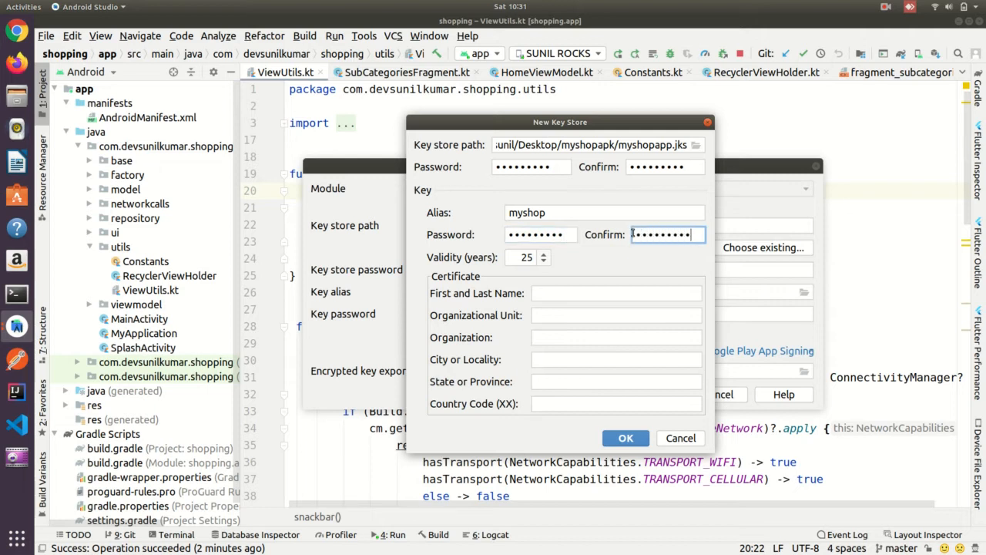
Step: Fill in the certificate with name myshop, city bangalore, state karnatka and country code 91, and create the key store
{"action": "left_click", "coordinate": [570, 294]}
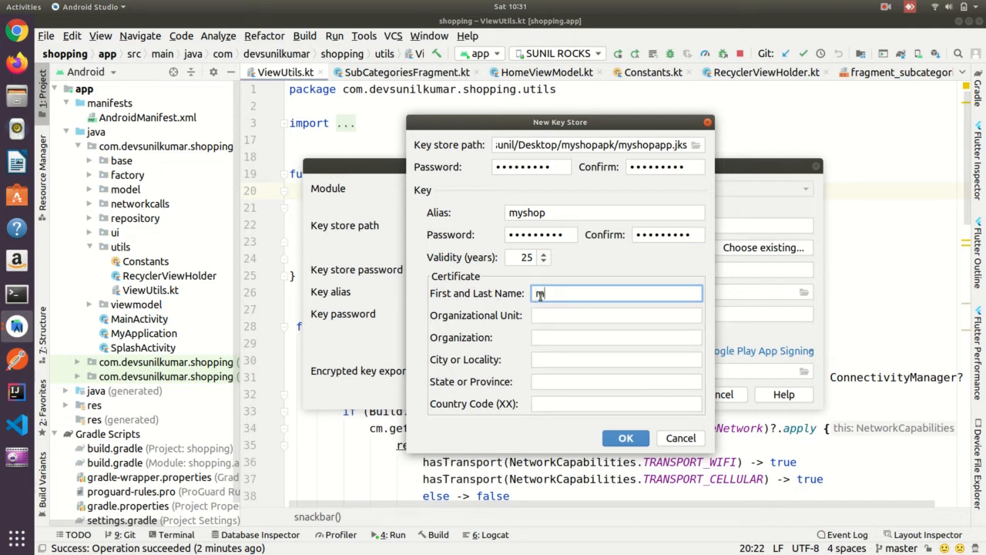
{"action": "type", "text": "myshop"}
{"action": "left_click", "coordinate": [553, 318]}
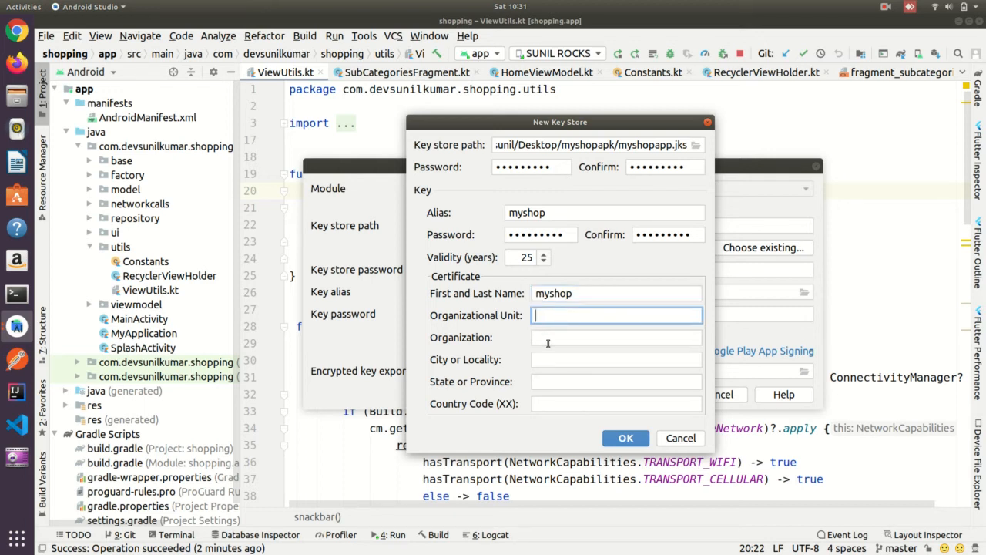
{"action": "left_click", "coordinate": [547, 344]}
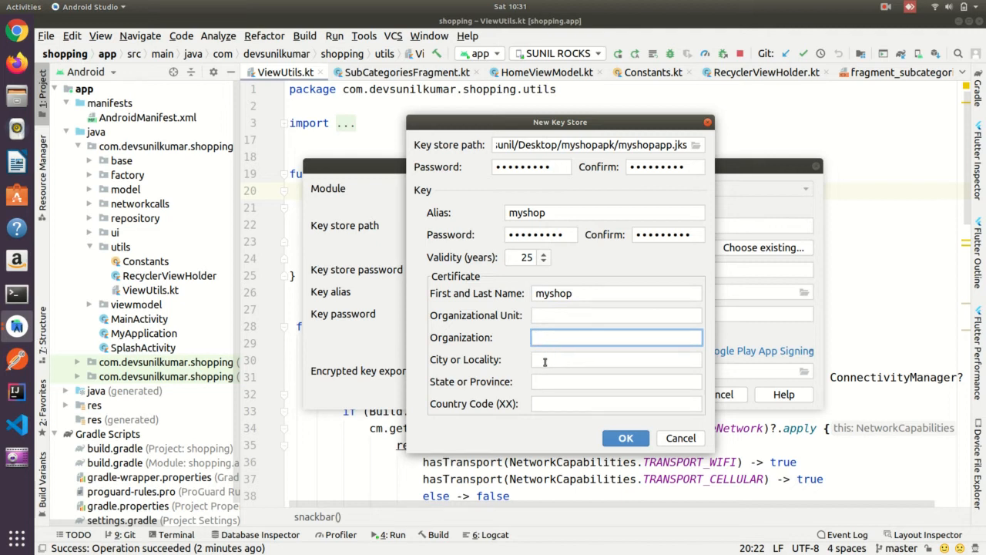
{"action": "left_click", "coordinate": [545, 362]}
{"action": "type", "text": "bangalore"}
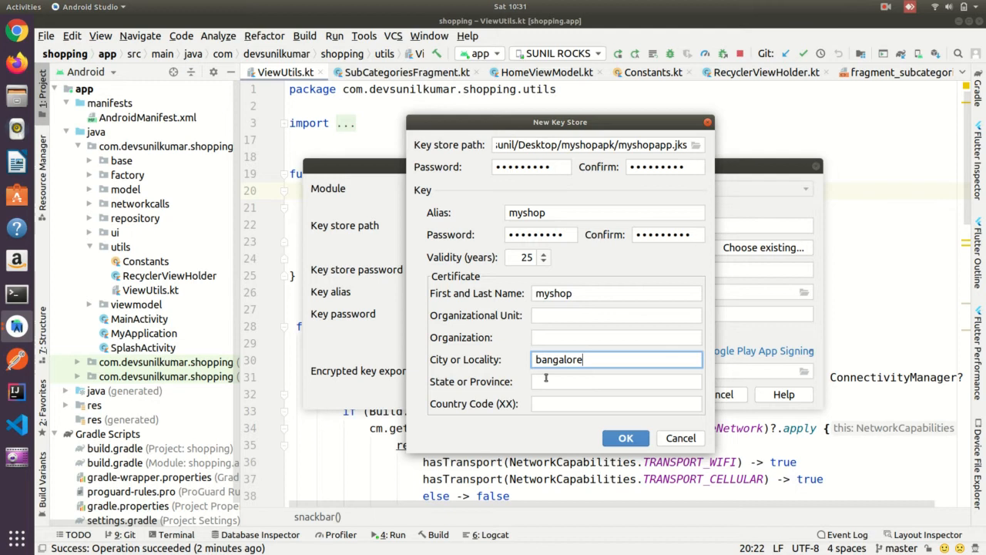
{"action": "left_click", "coordinate": [546, 377]}
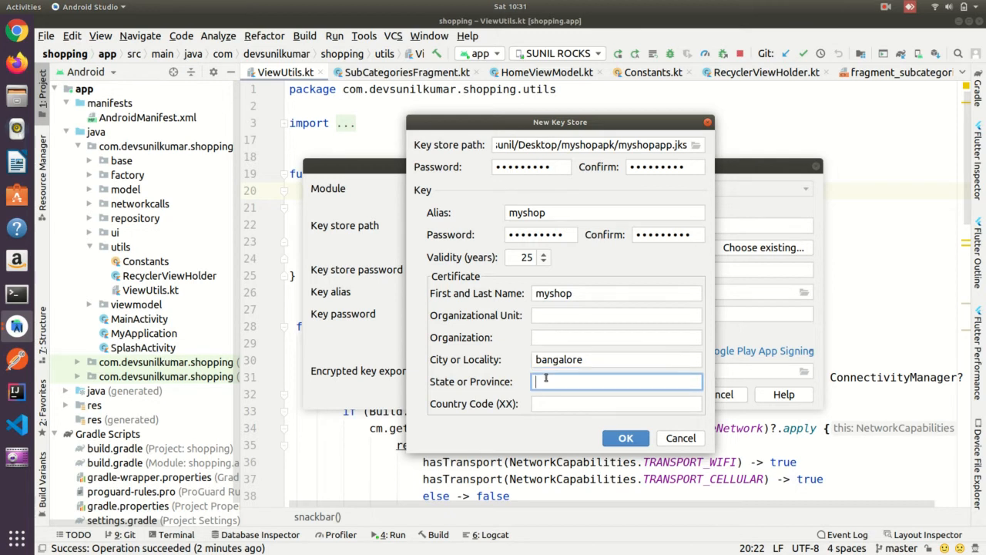
{"action": "type", "text": "karnatka"}
{"action": "left_click", "coordinate": [563, 403]}
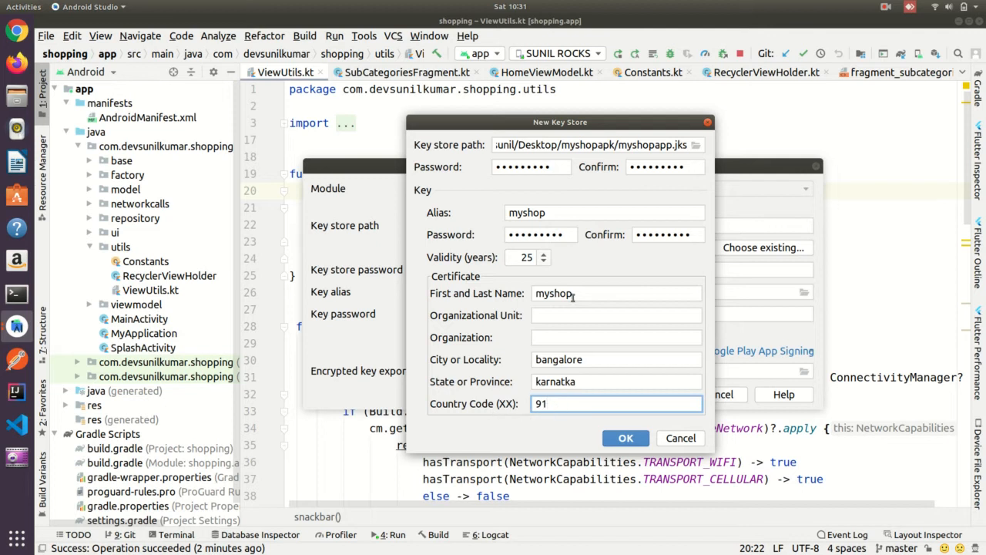
{"action": "left_click", "coordinate": [624, 440]}
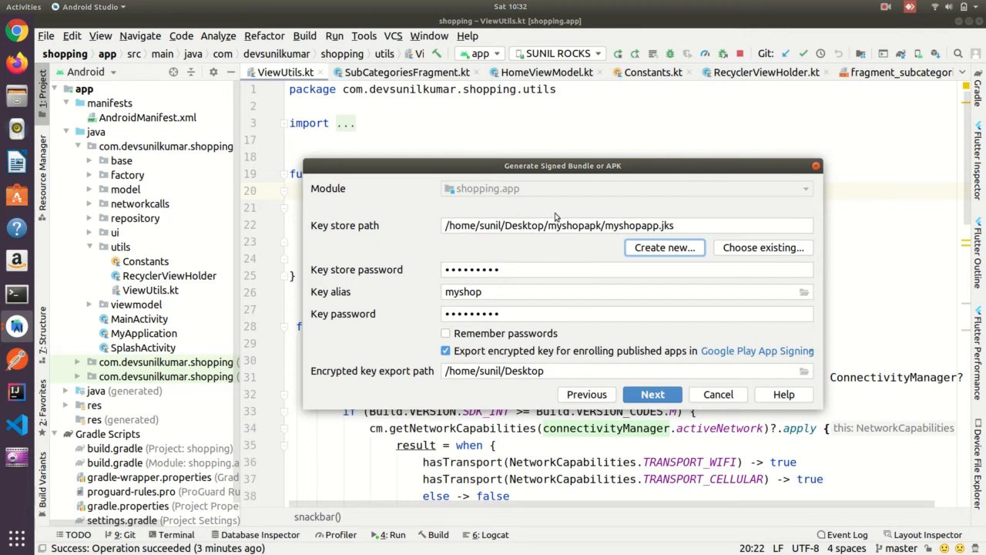
Step: Turn on remembering the passwords for the myshopapp.jks key store and continue to the build variant selection
{"action": "double_click", "coordinate": [621, 225]}
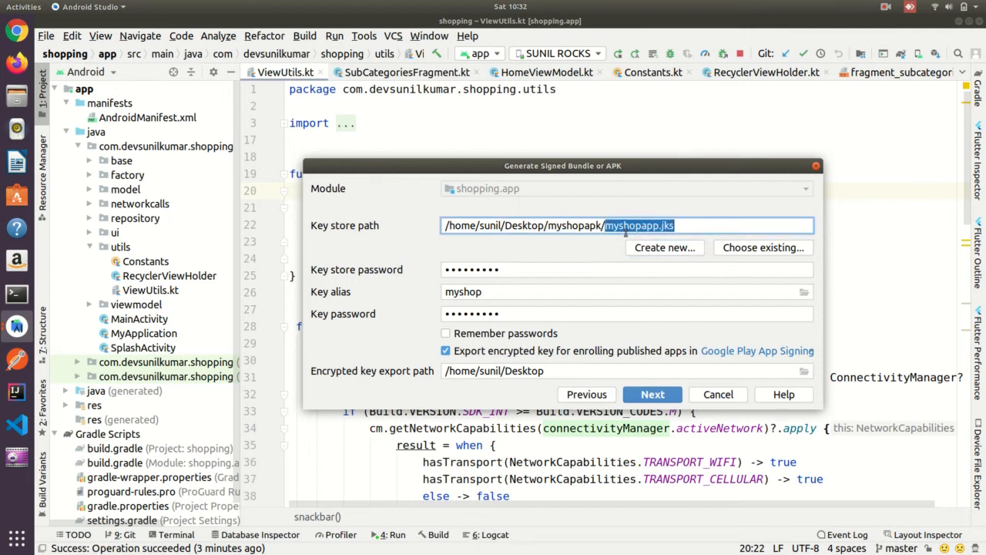
{"action": "left_click", "coordinate": [552, 272]}
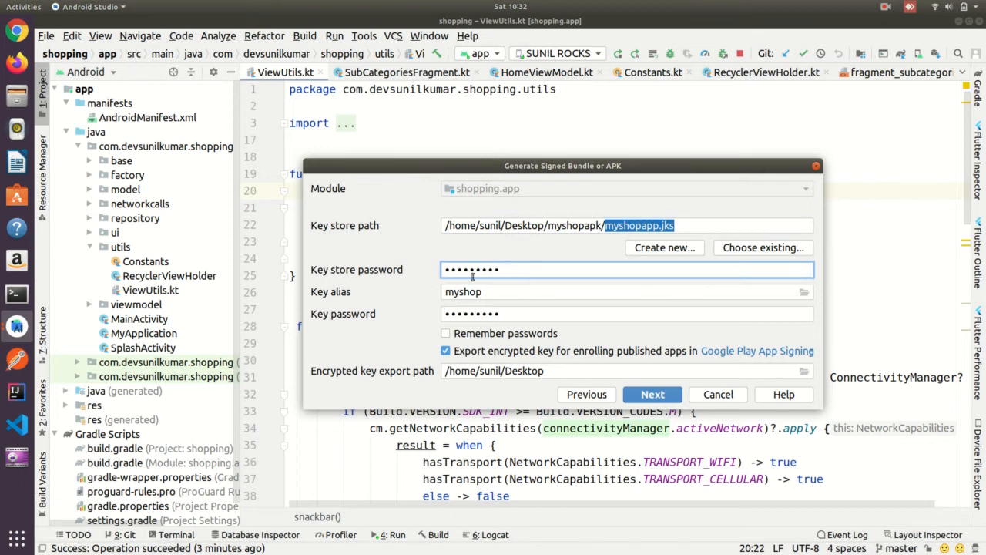
{"action": "left_click", "coordinate": [489, 297]}
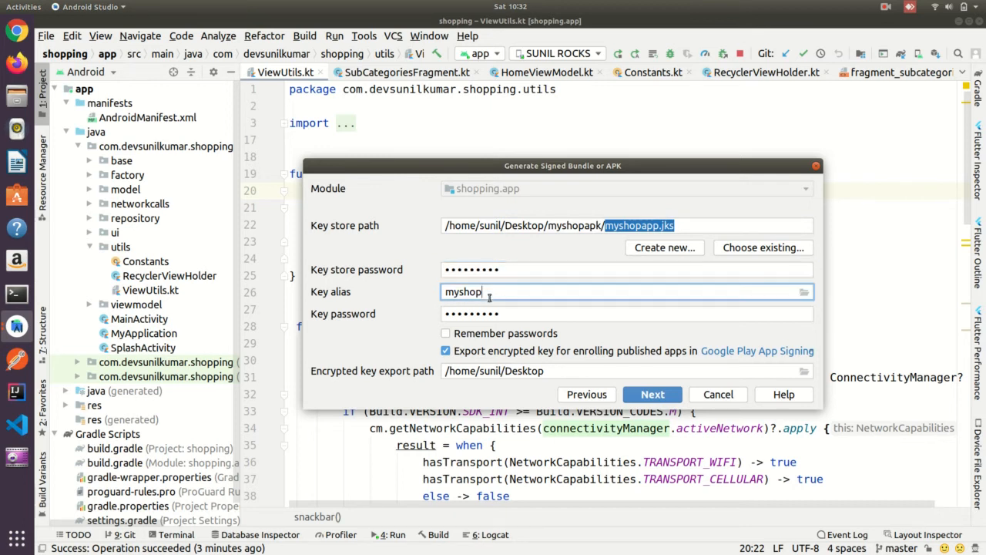
{"action": "left_click", "coordinate": [446, 333]}
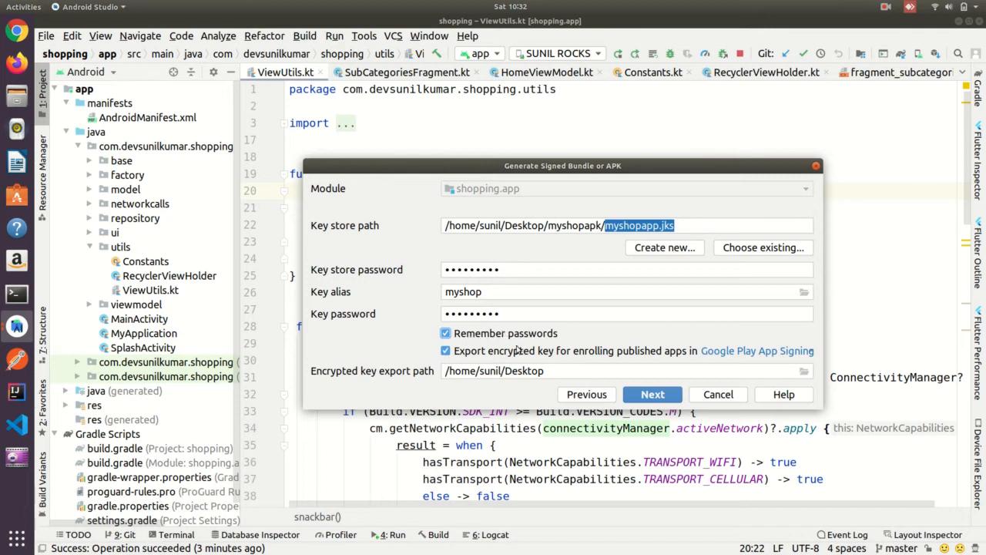
{"action": "left_click", "coordinate": [653, 395]}
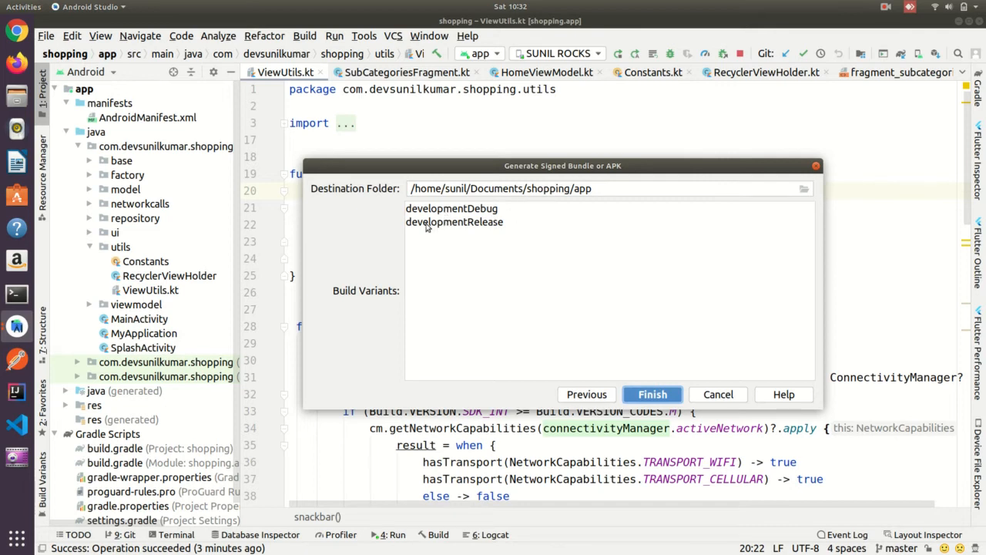
Step: Select the developmentRelease build variant, set the destination folder to Desktop/myshopapk, and generate the signed bundle
{"action": "left_click", "coordinate": [455, 223]}
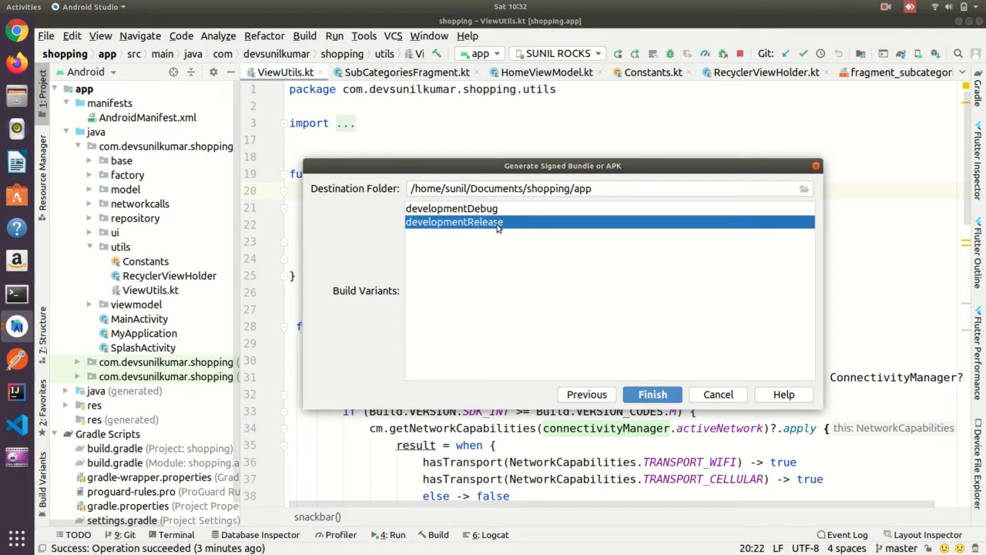
{"action": "left_click", "coordinate": [609, 190]}
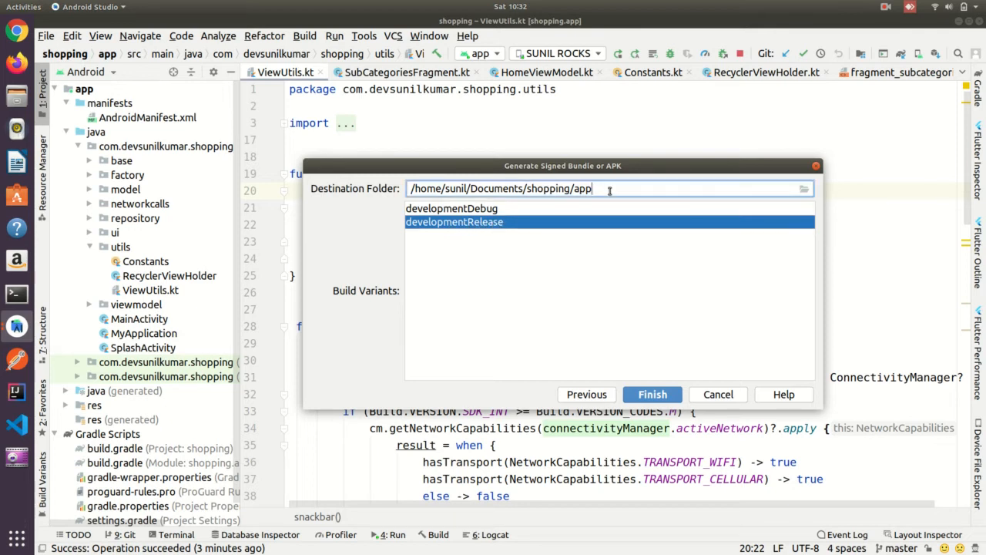
{"action": "left_click", "coordinate": [803, 190]}
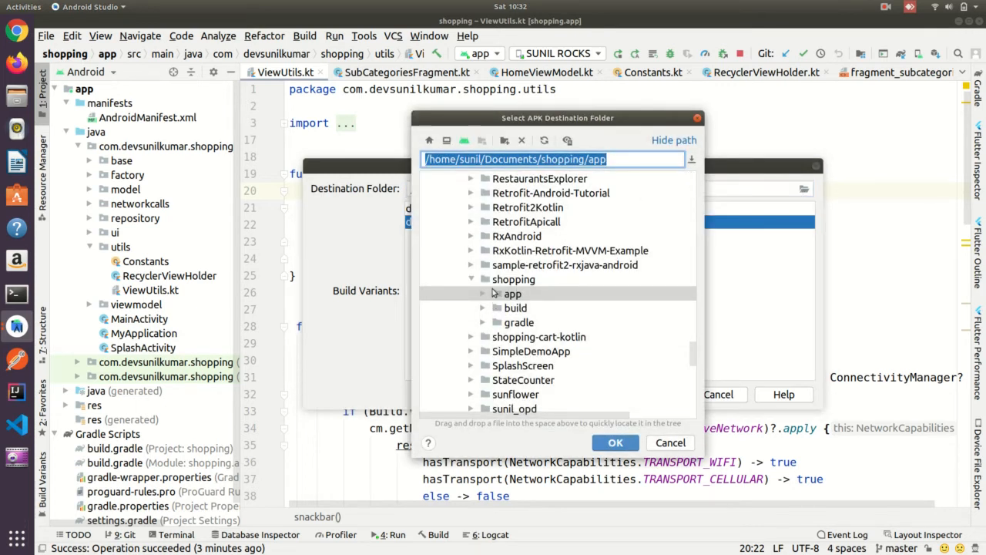
{"action": "scroll", "coordinate": [501, 290], "scroll_direction": "up", "scroll_amount": 10}
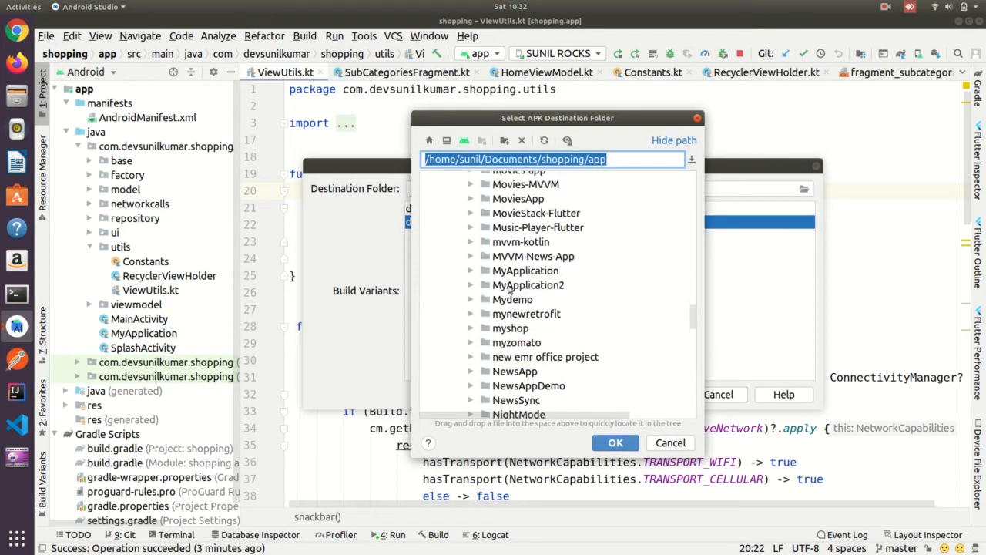
{"action": "scroll", "coordinate": [508, 288], "scroll_direction": "up", "scroll_amount": 15}
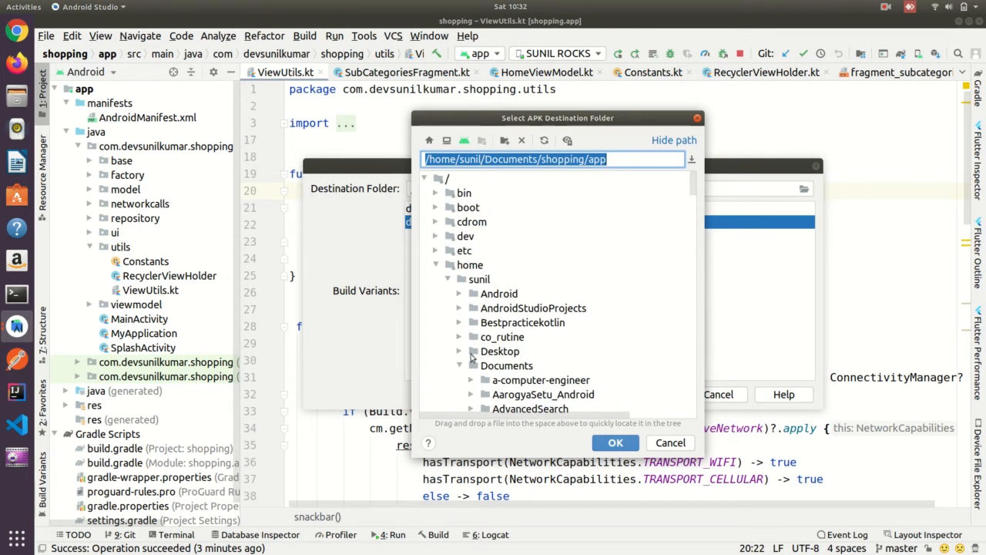
{"action": "left_click", "coordinate": [460, 365]}
{"action": "left_click", "coordinate": [459, 352]}
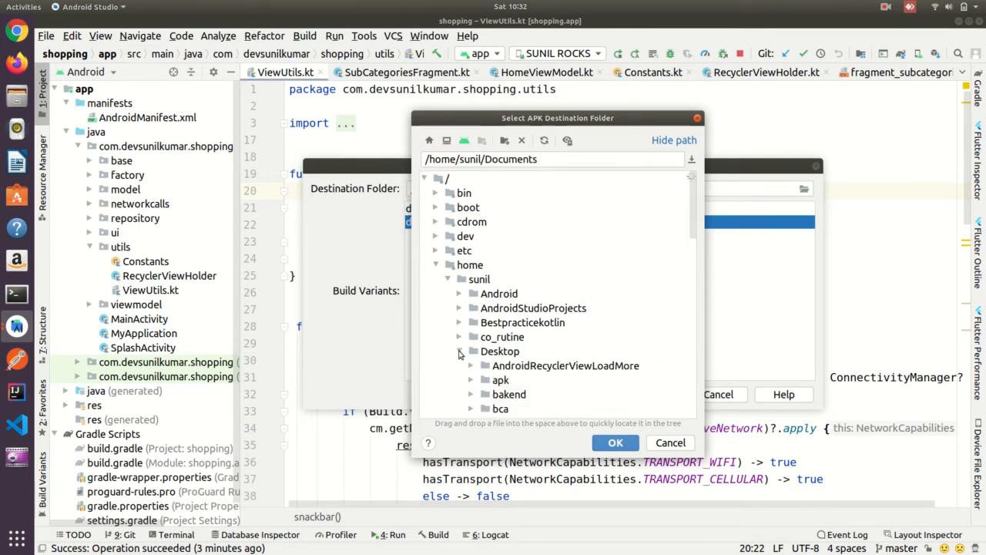
{"action": "scroll", "coordinate": [514, 363], "scroll_direction": "down", "scroll_amount": 5}
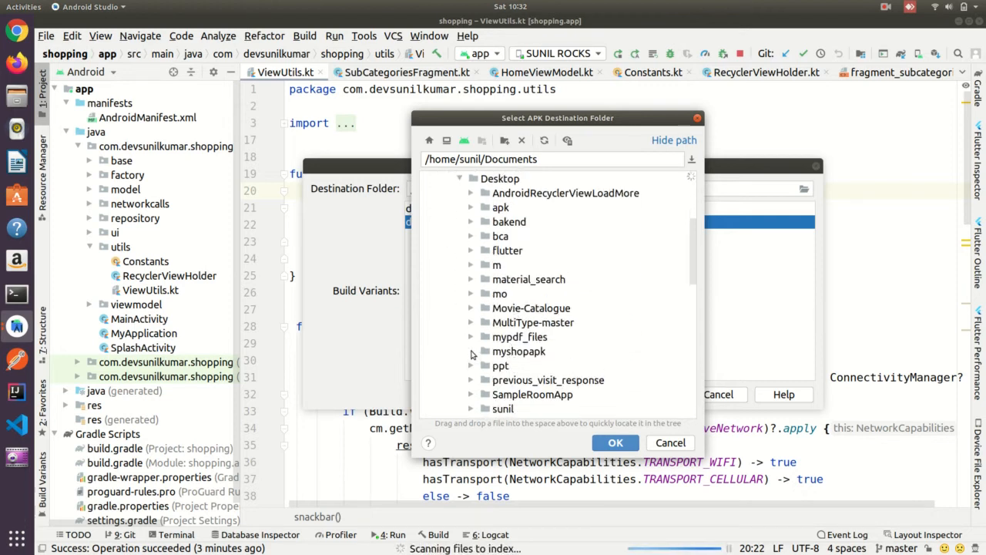
{"action": "left_click", "coordinate": [502, 354]}
{"action": "left_click", "coordinate": [609, 444]}
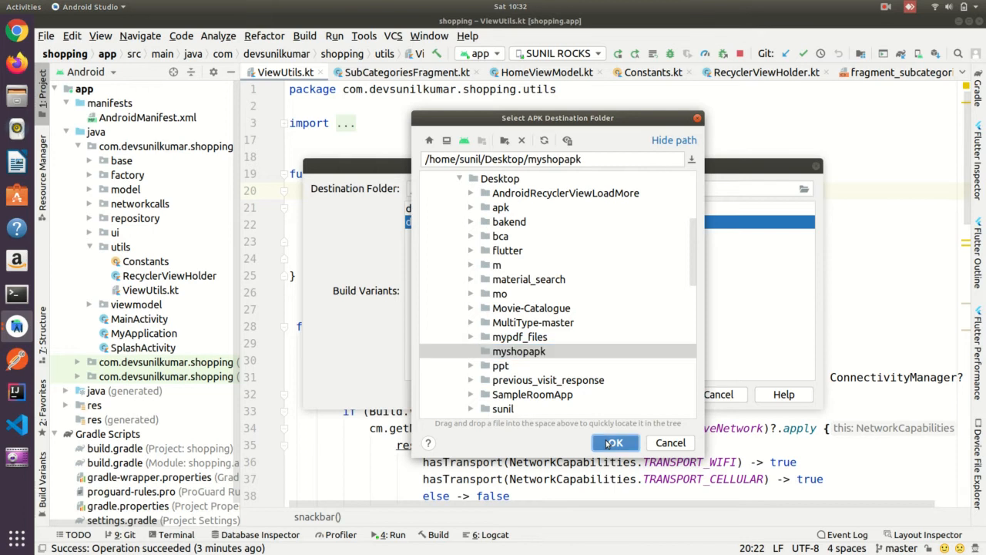
{"action": "left_click", "coordinate": [653, 396]}
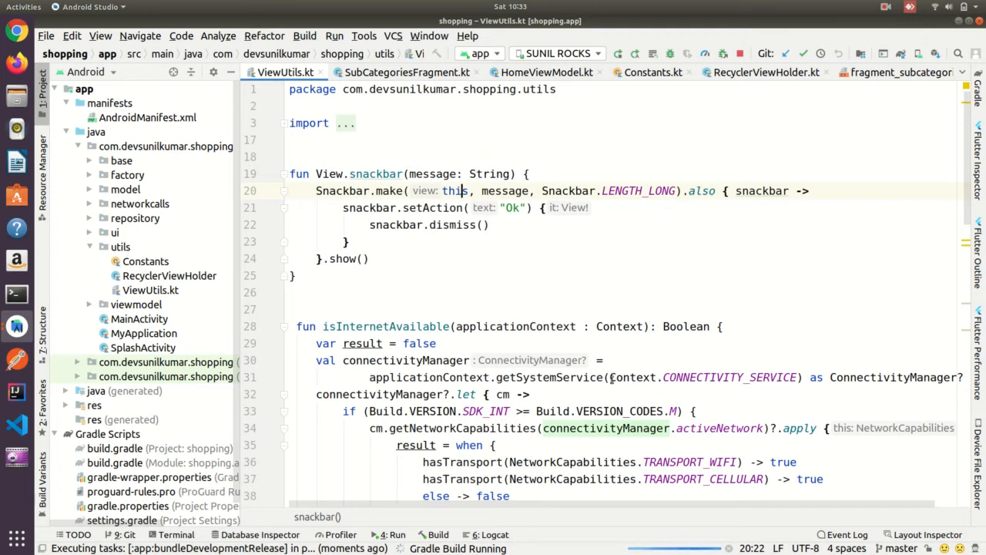
Step: Once the build finishes, locate the generated developmentRelease app bundle in the file manager
{"action": "scroll", "coordinate": [611, 379], "scroll_direction": "down", "scroll_amount": 9}
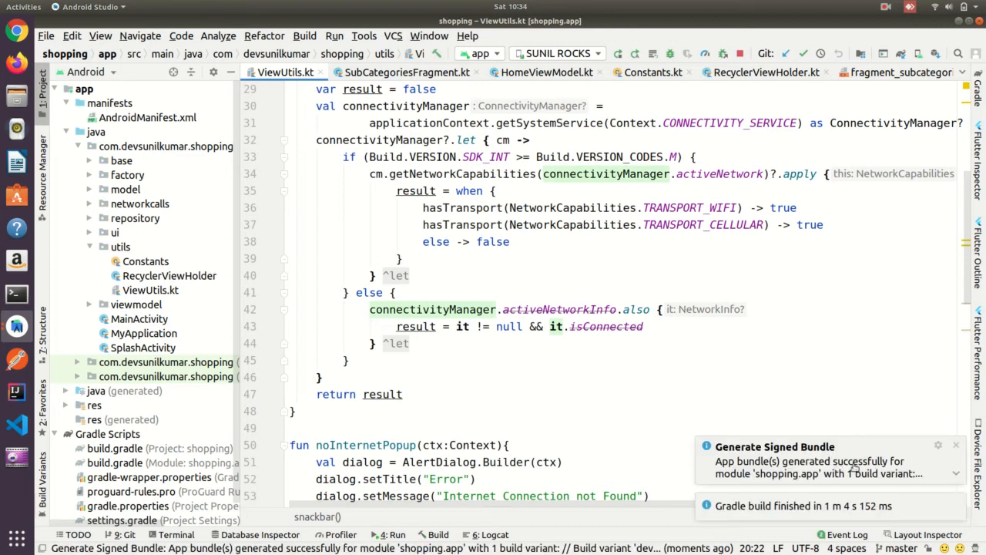
{"action": "mouse_move", "coordinate": [876, 468]}
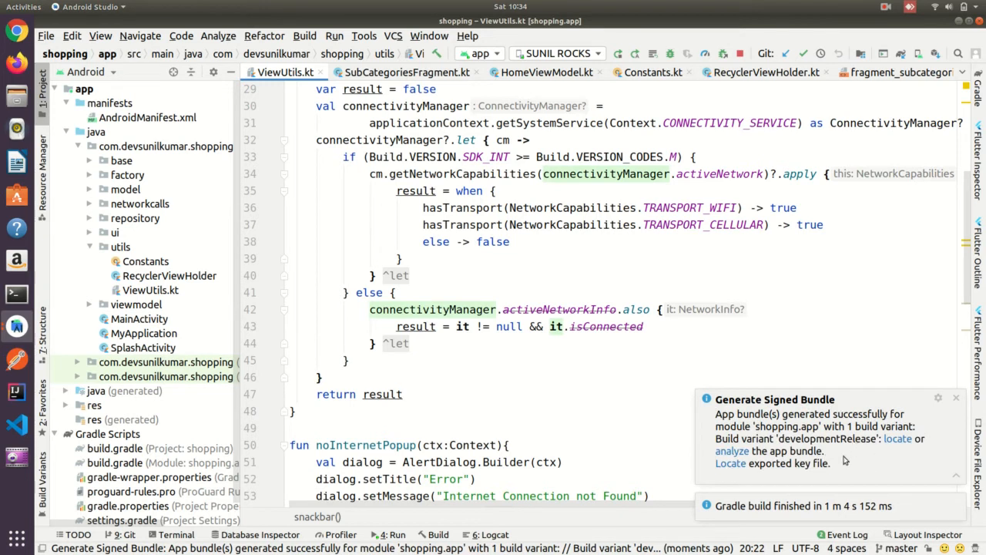
{"action": "left_click", "coordinate": [896, 439]}
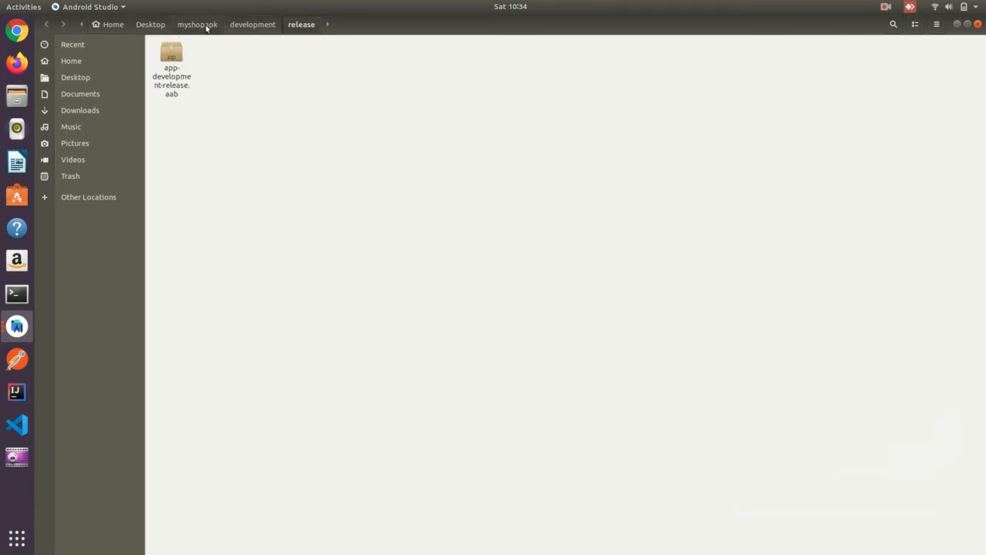
Step: Browse from Desktop through the myshopapk, development and release folders to the app-development-release.aab file
{"action": "left_click", "coordinate": [112, 77]}
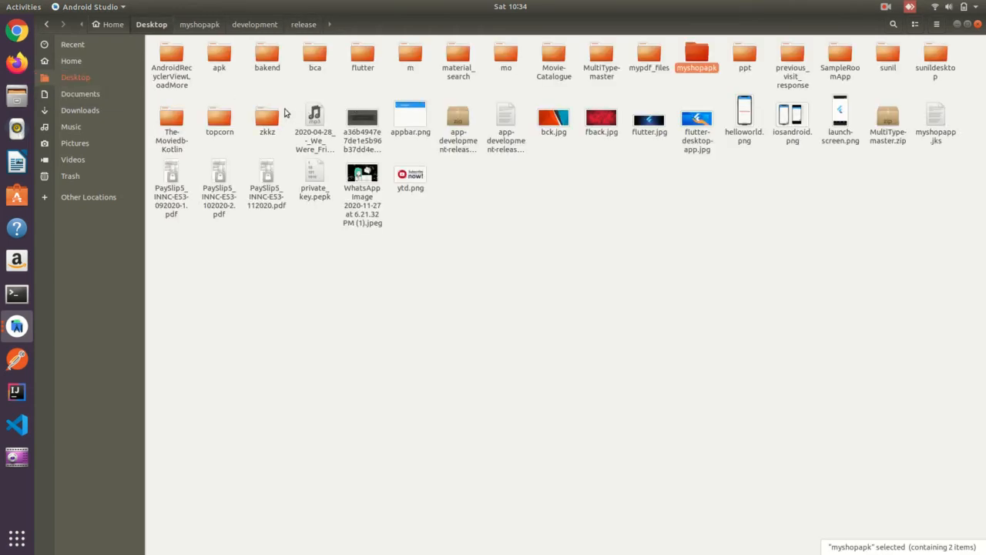
{"action": "double_click", "coordinate": [704, 60]}
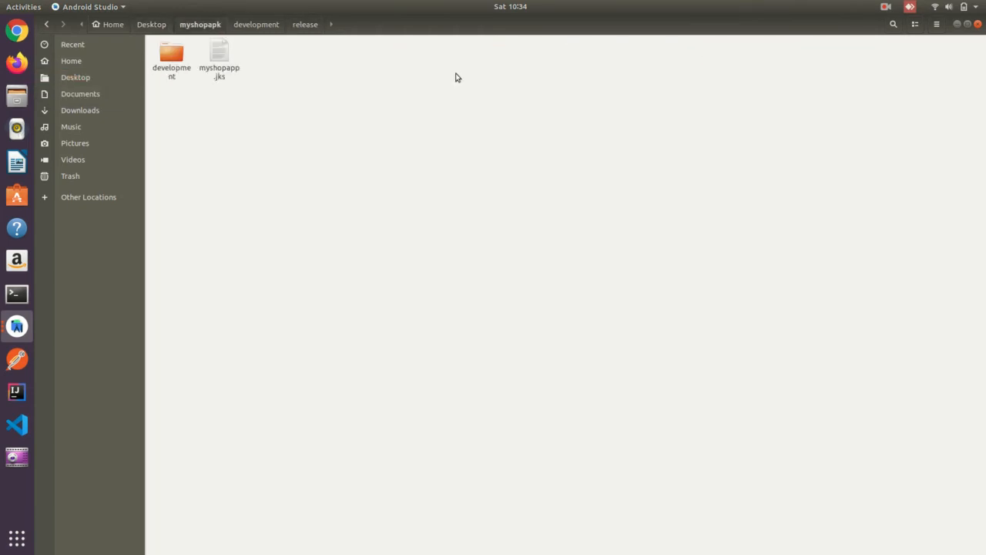
{"action": "double_click", "coordinate": [174, 56]}
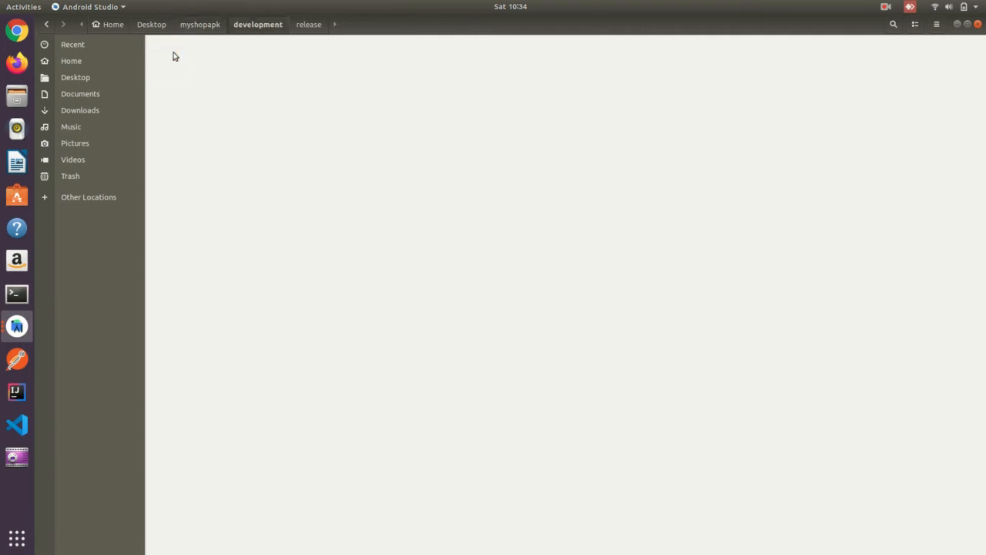
{"action": "double_click", "coordinate": [176, 54]}
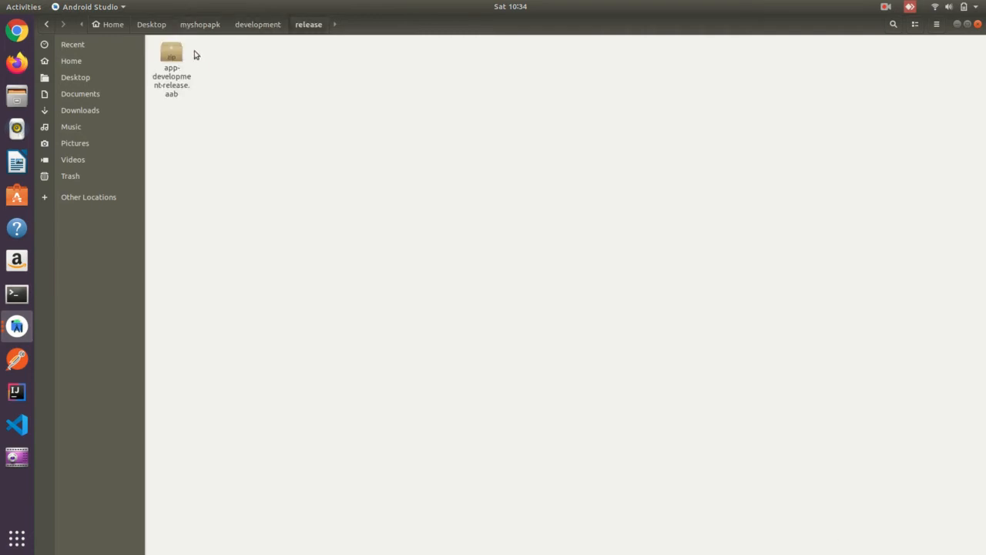
{"action": "left_click", "coordinate": [173, 65]}
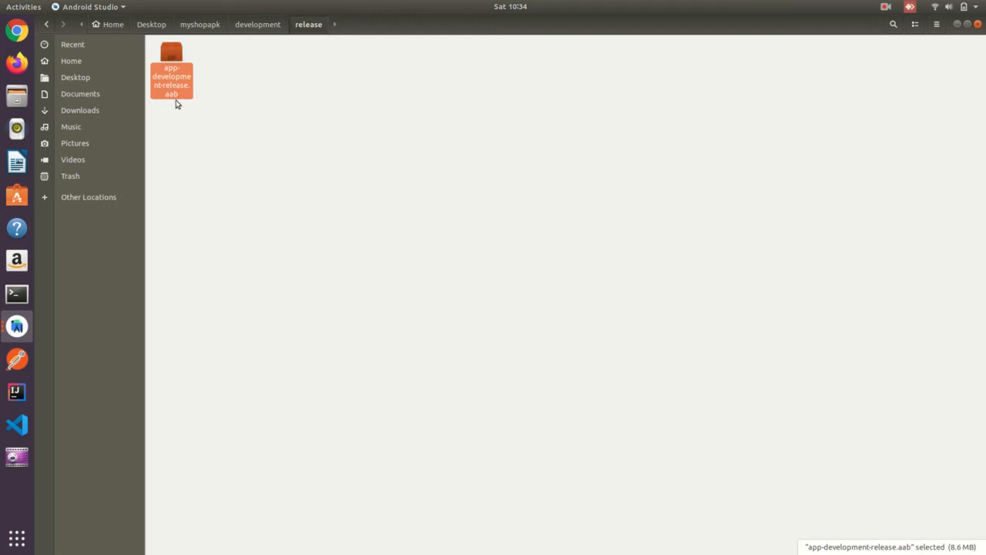
{"action": "left_click", "coordinate": [230, 106]}
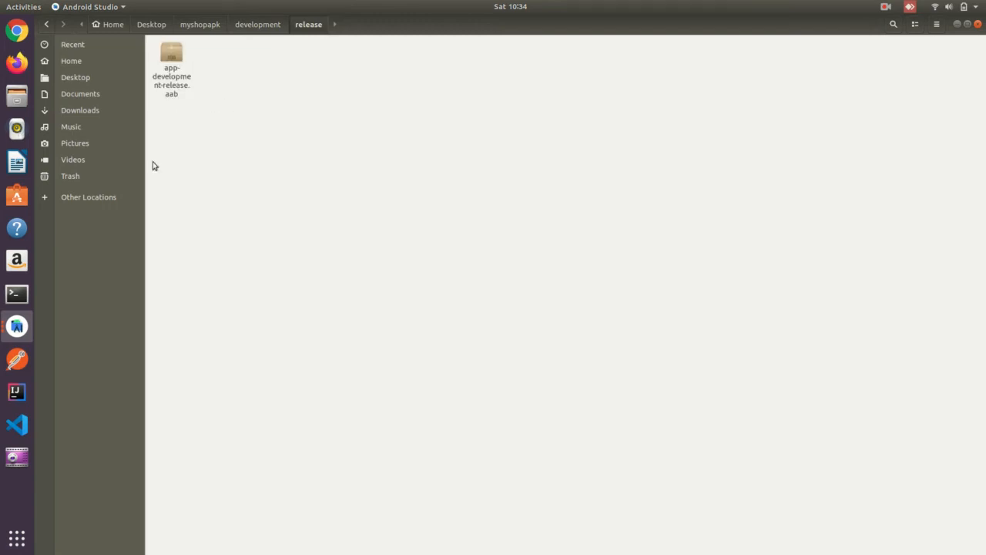
Step: Switch back to Android Studio and set up a signed APK build using the existing myshopapp.jks key store
{"action": "left_click", "coordinate": [17, 326]}
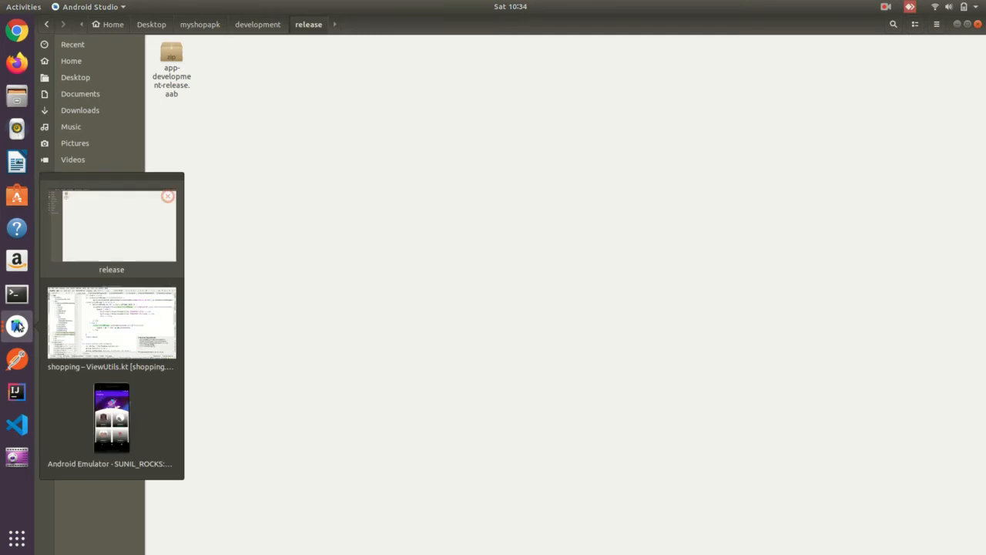
{"action": "left_click", "coordinate": [110, 316]}
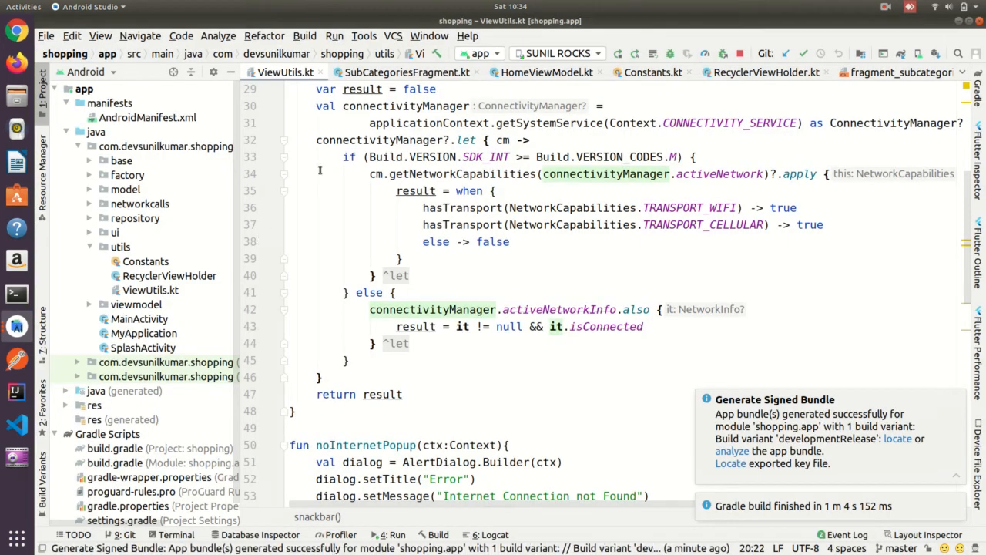
{"action": "left_click", "coordinate": [308, 36]}
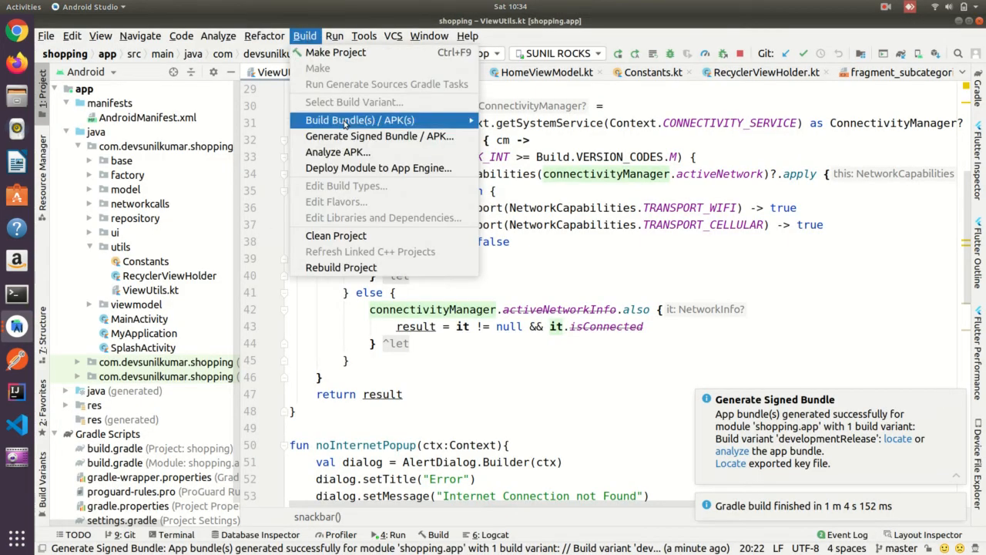
{"action": "left_click", "coordinate": [379, 137]}
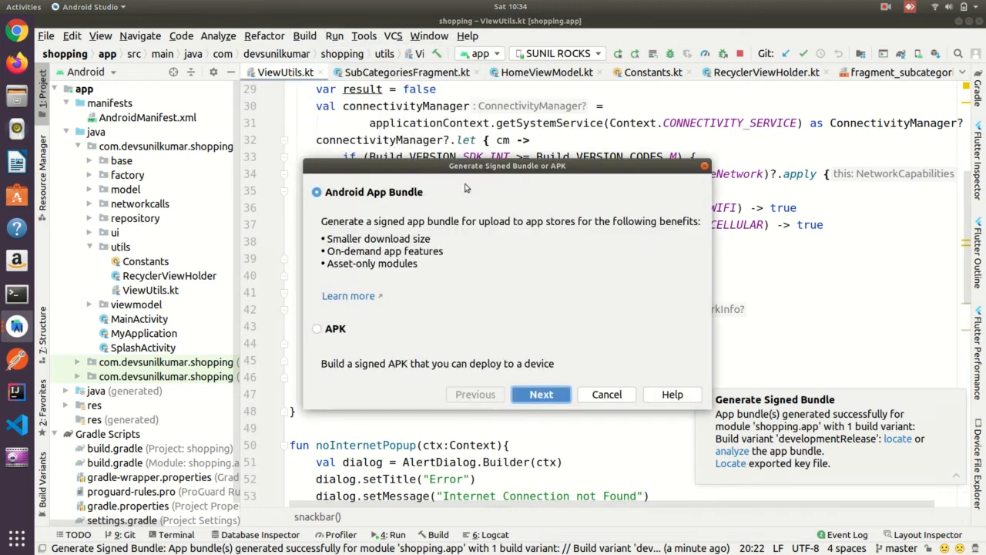
{"action": "left_click", "coordinate": [318, 330]}
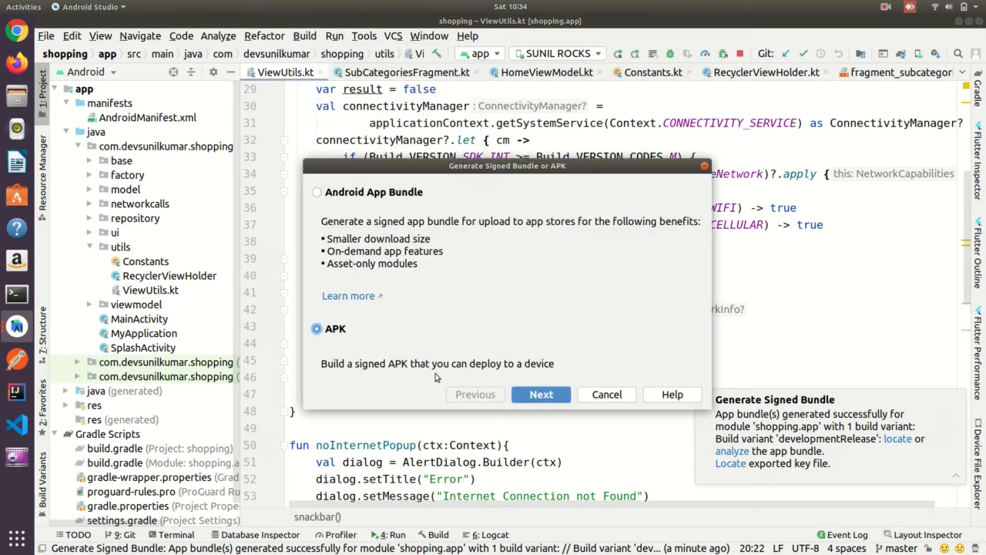
{"action": "left_click", "coordinate": [542, 395]}
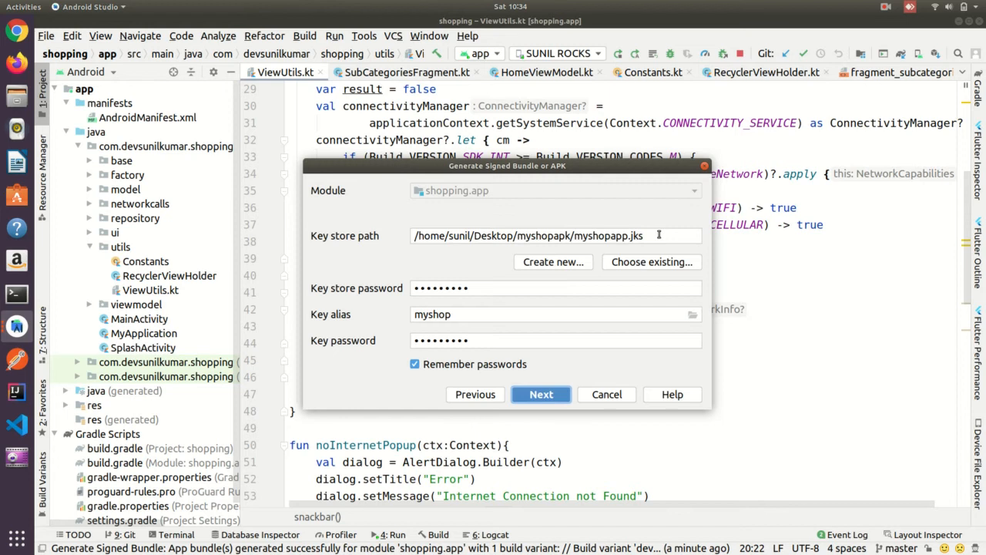
{"action": "double_click", "coordinate": [606, 236]}
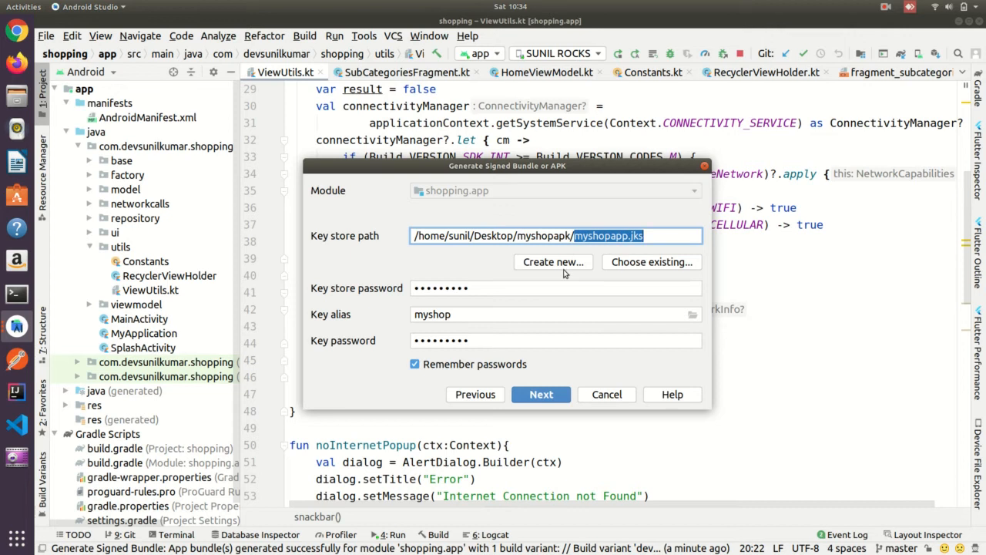
{"action": "left_click", "coordinate": [544, 397]}
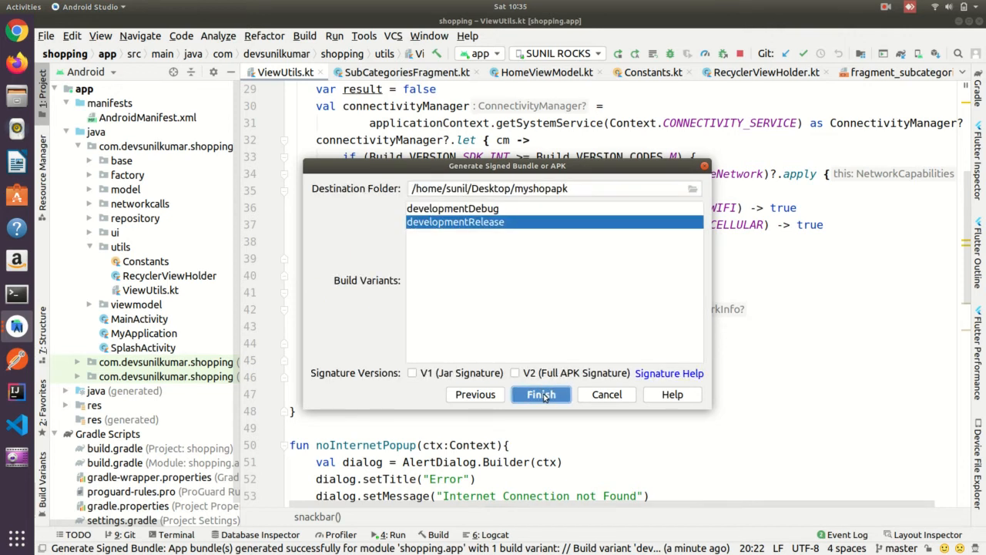
Step: Enable the V1 (Jar Signature) and V2 (Full APK Signature) versions and generate the developmentRelease APK
{"action": "left_click", "coordinate": [424, 374]}
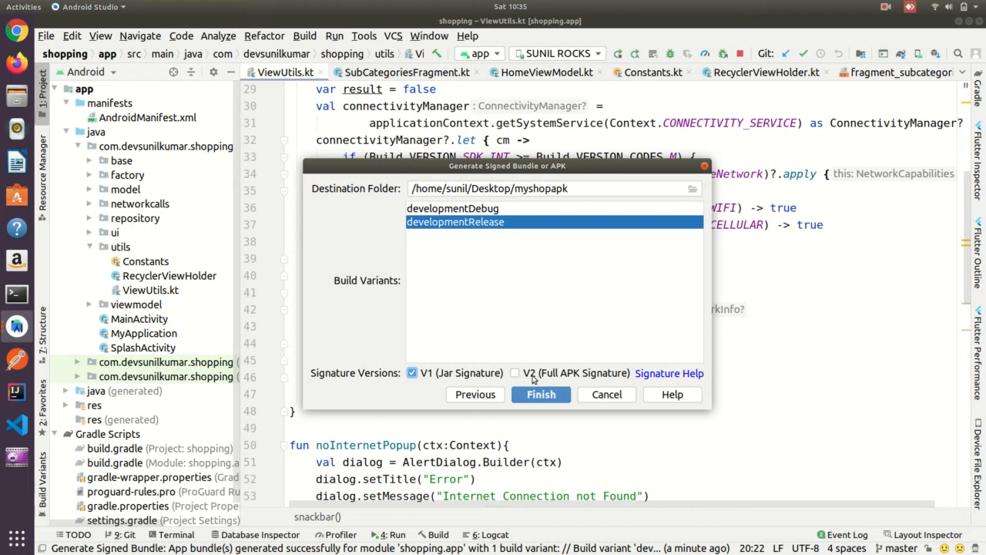
{"action": "left_click", "coordinate": [532, 375]}
{"action": "left_click", "coordinate": [540, 394]}
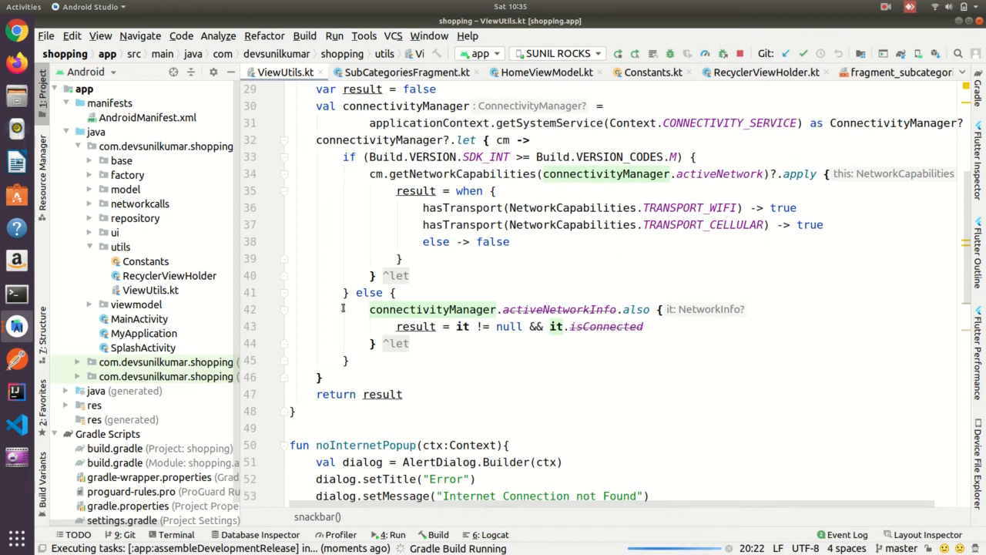
Step: Open the app module's build.gradle and examine the build tools version, version code and version name settings
{"action": "scroll", "coordinate": [143, 406], "scroll_direction": "down", "scroll_amount": 1}
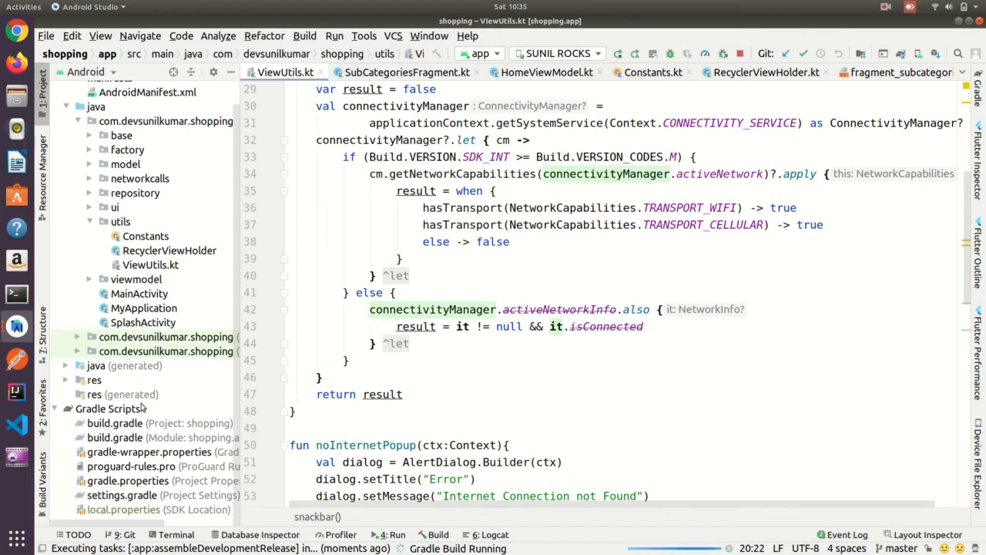
{"action": "double_click", "coordinate": [114, 437]}
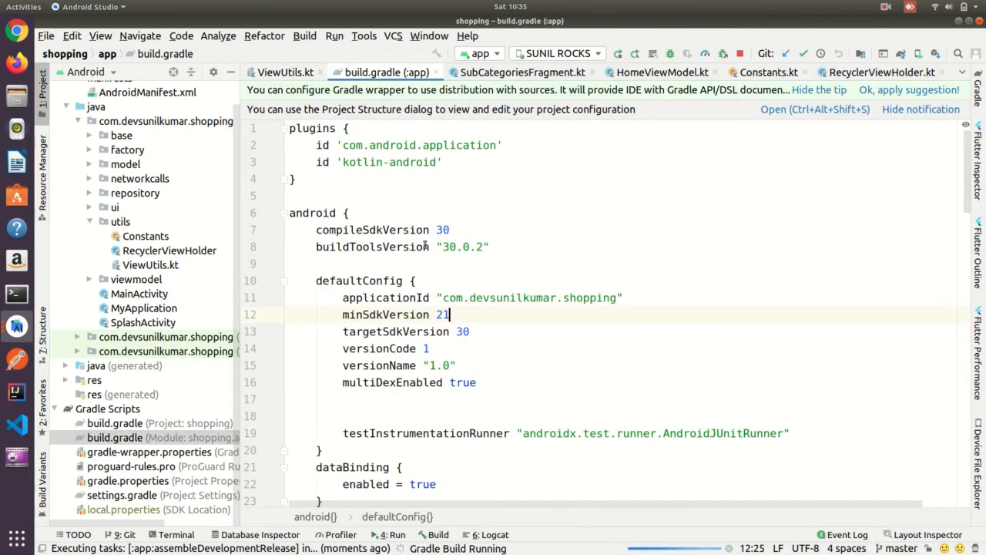
{"action": "left_click", "coordinate": [498, 248]}
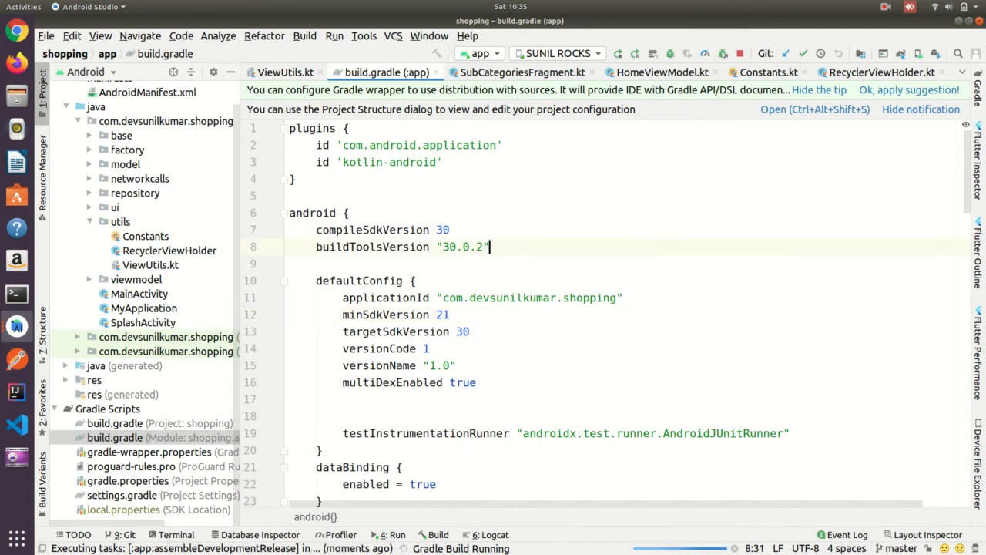
{"action": "key", "text": "Return"}
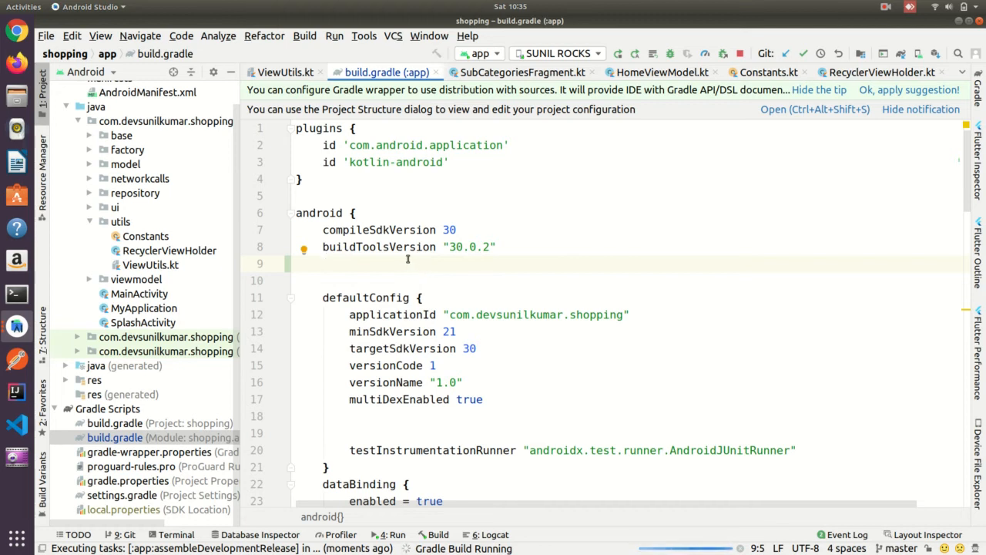
{"action": "key", "text": "BackSpace"}
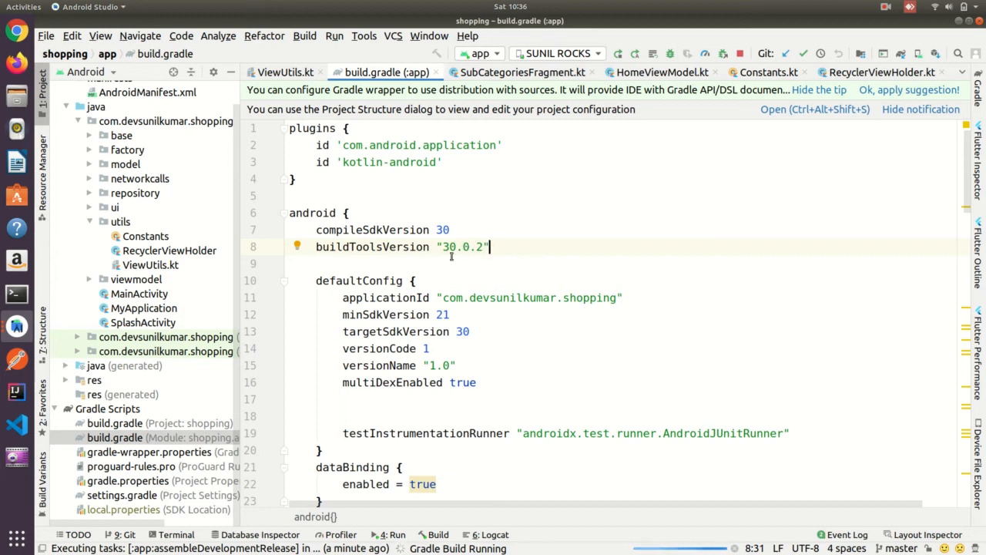
{"action": "left_click", "coordinate": [431, 347]}
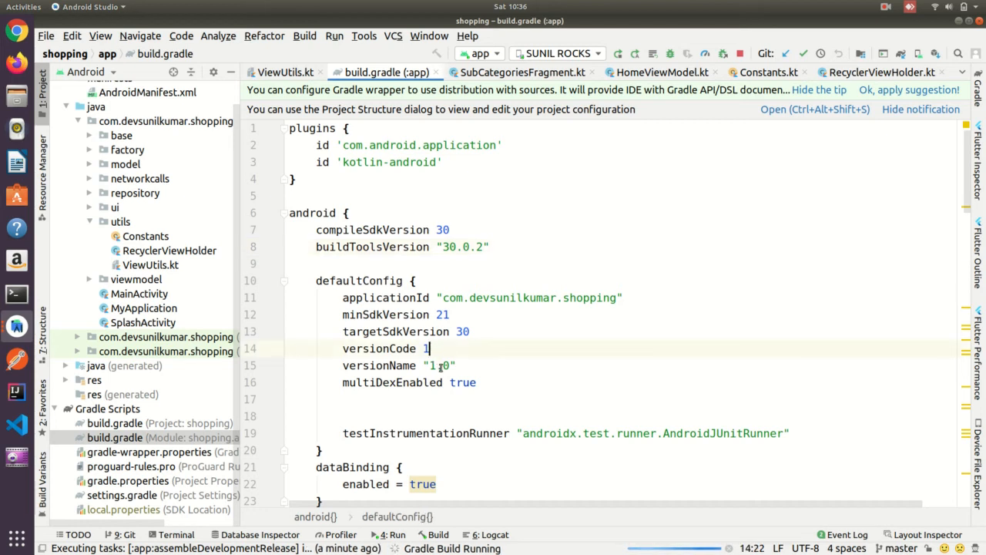
{"action": "left_click", "coordinate": [443, 365]}
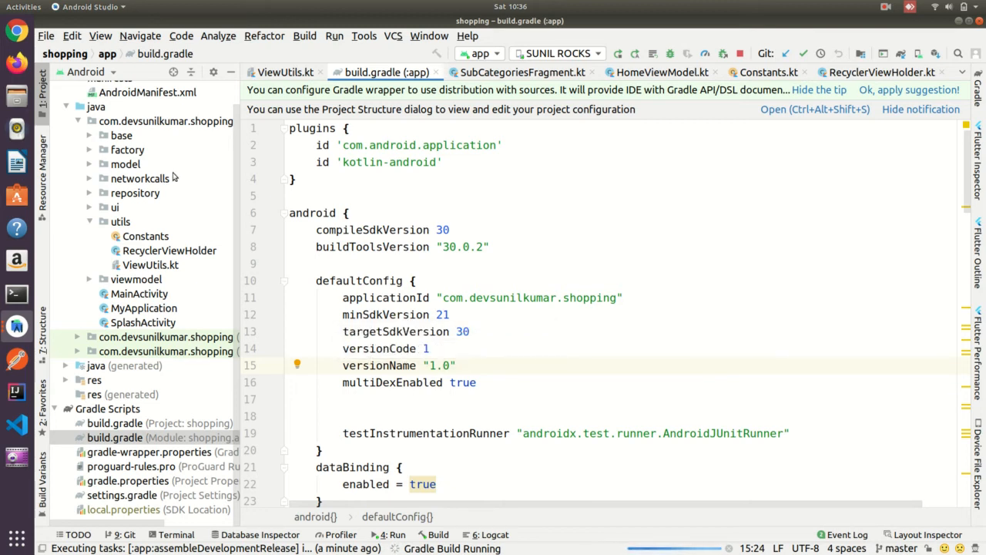
Step: Switch to the file manager and open the release folder inside Desktop, myshopapk, development
{"action": "left_click", "coordinate": [17, 96]}
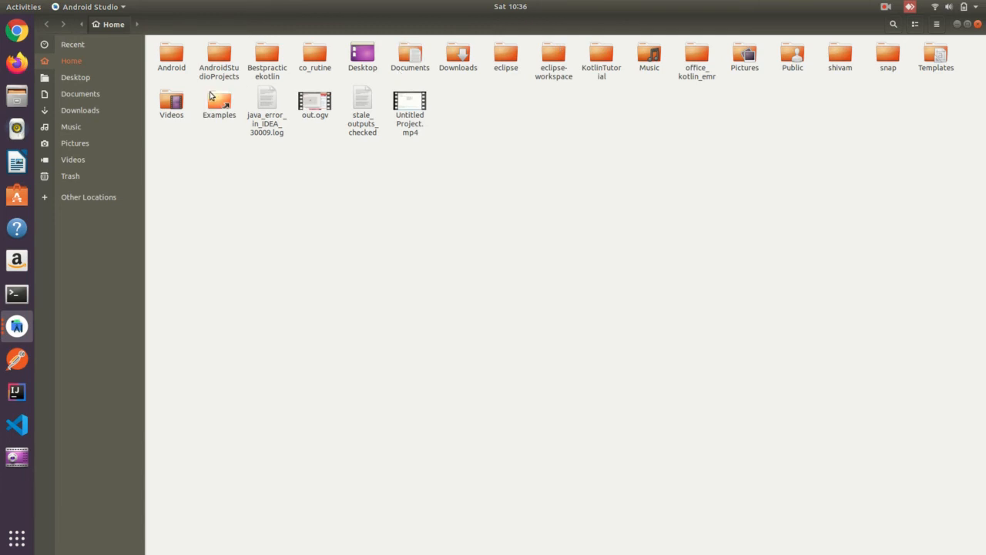
{"action": "left_click", "coordinate": [85, 86]}
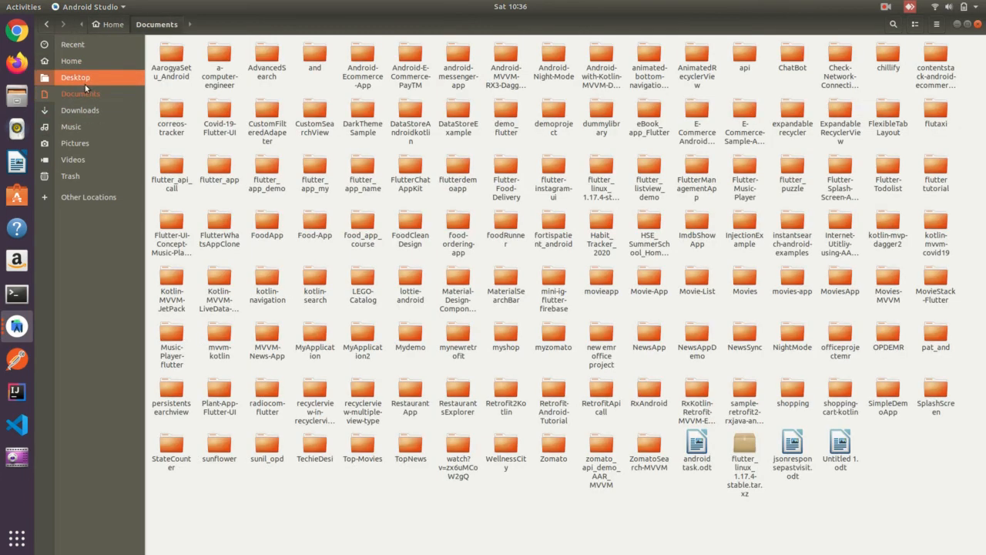
{"action": "left_click", "coordinate": [84, 81]}
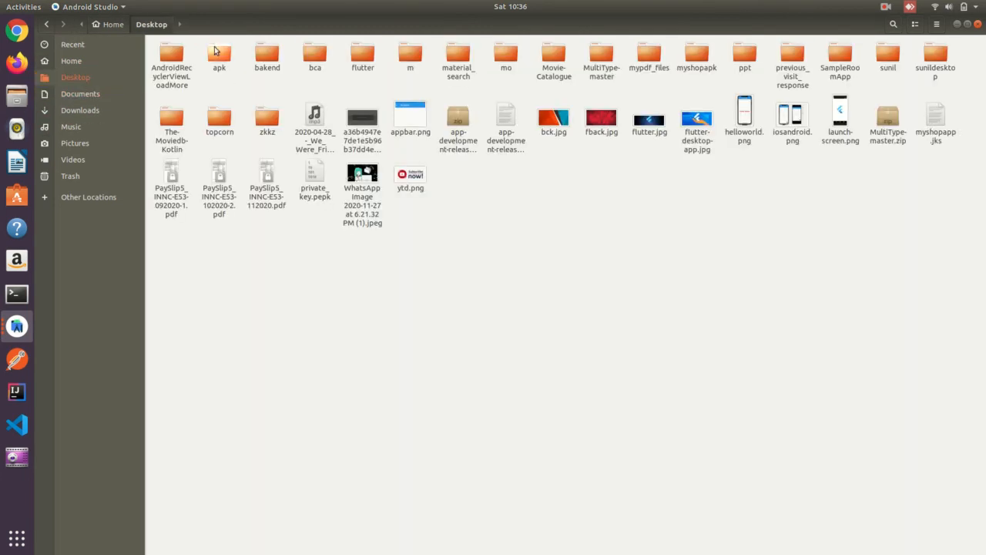
{"action": "left_click", "coordinate": [692, 67]}
{"action": "double_click", "coordinate": [692, 62]}
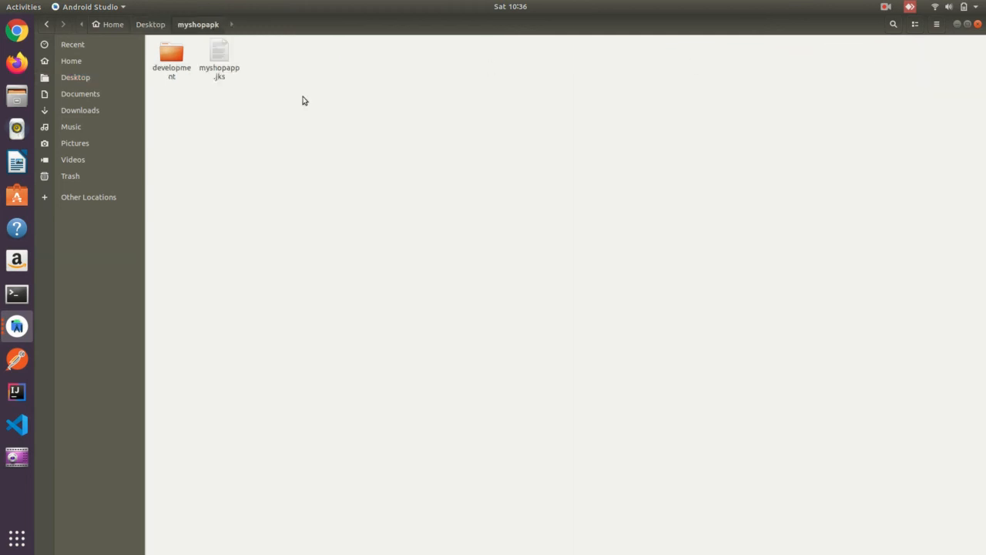
{"action": "double_click", "coordinate": [170, 52]}
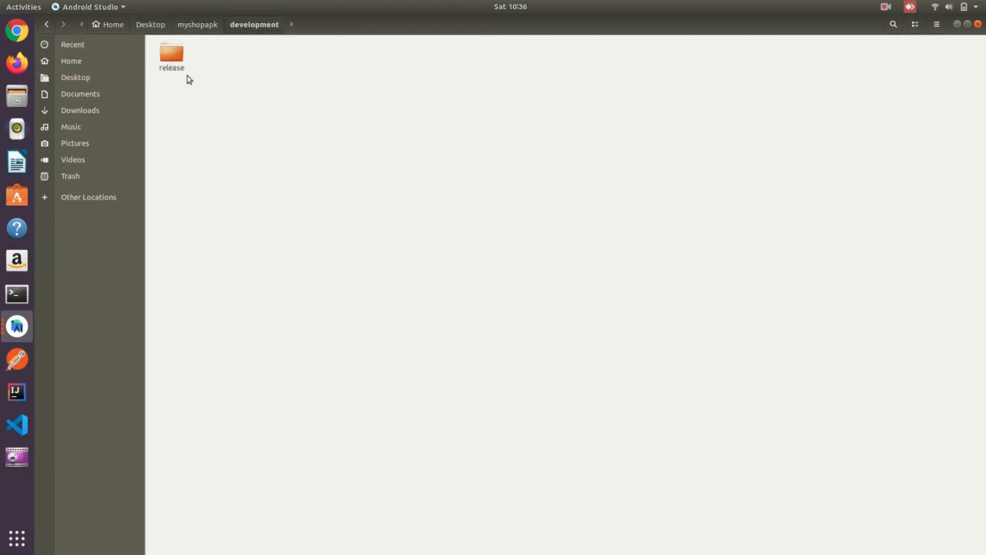
{"action": "left_click", "coordinate": [172, 58]}
{"action": "double_click", "coordinate": [172, 59]}
Step: Move app-development-release.aab from the release folder up into the myshopapk folder
{"action": "left_click", "coordinate": [179, 60]}
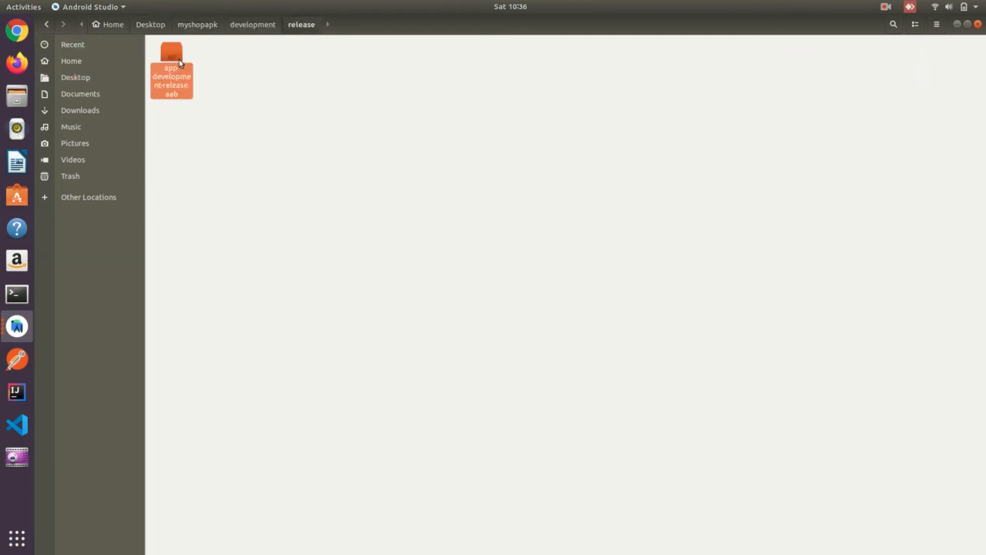
{"action": "right_click", "coordinate": [179, 59]}
{"action": "left_click", "coordinate": [211, 95]}
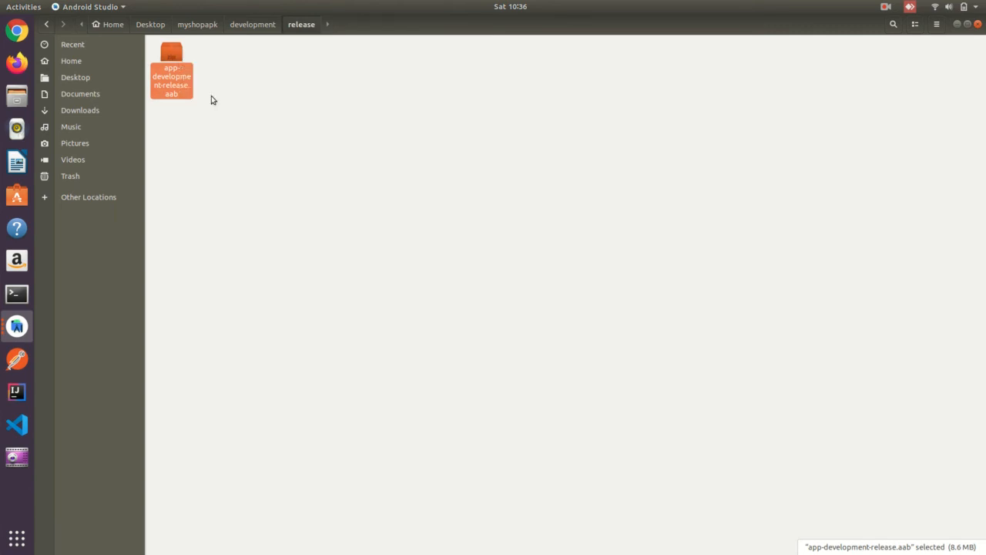
{"action": "left_click", "coordinate": [196, 24]}
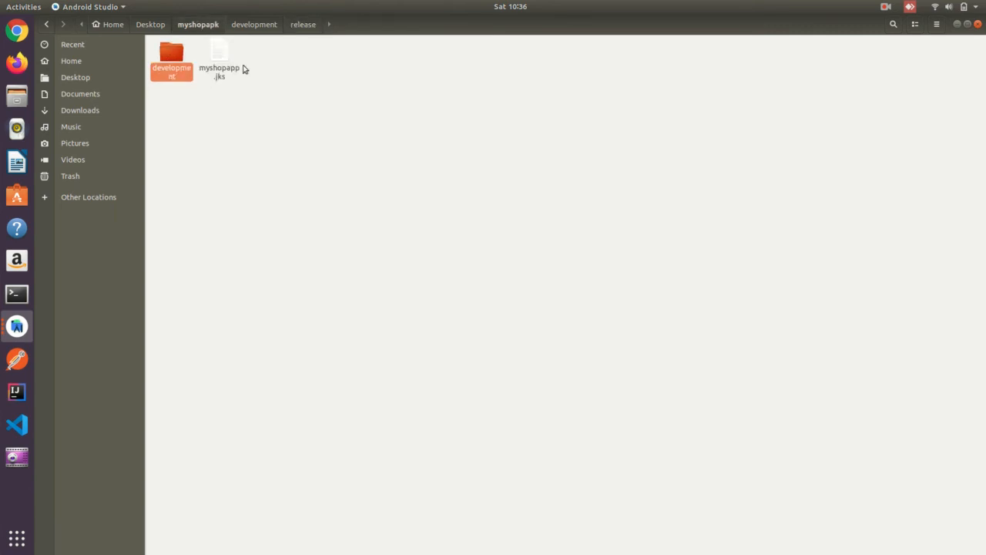
{"action": "right_click", "coordinate": [300, 119]}
{"action": "left_click", "coordinate": [319, 136]}
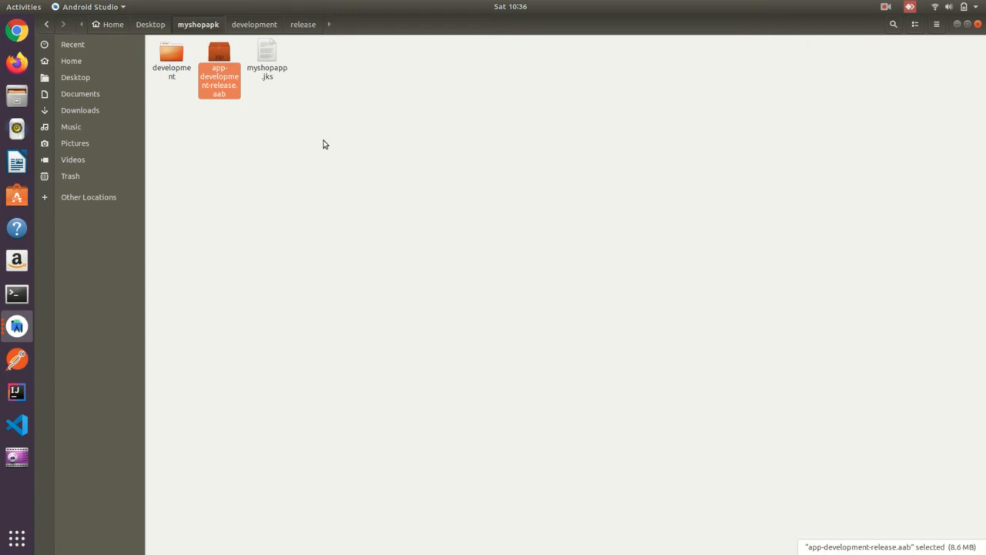
{"action": "left_click", "coordinate": [323, 144]}
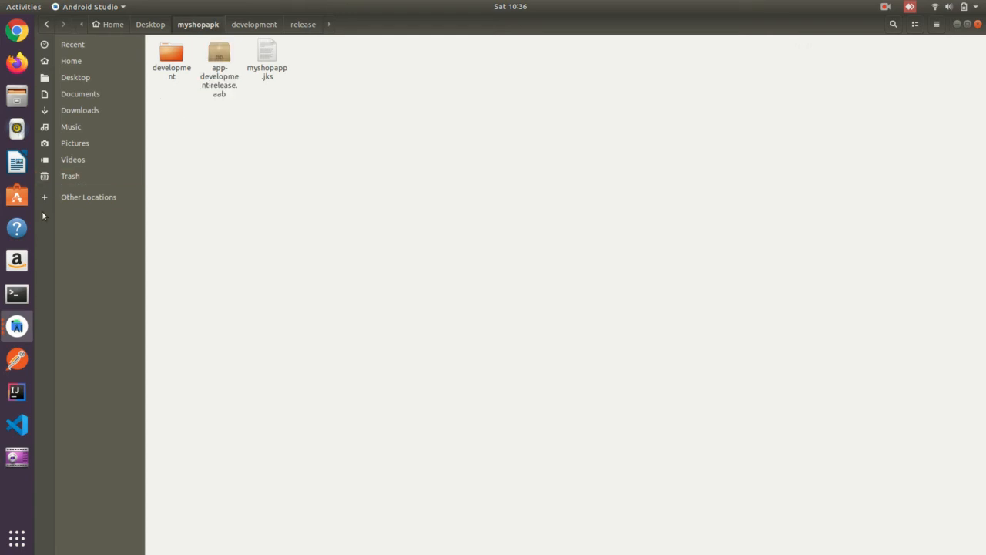
Step: Return to Android Studio, locate the generated developmentRelease APK on disk and open its development/release folder
{"action": "left_click", "coordinate": [17, 326]}
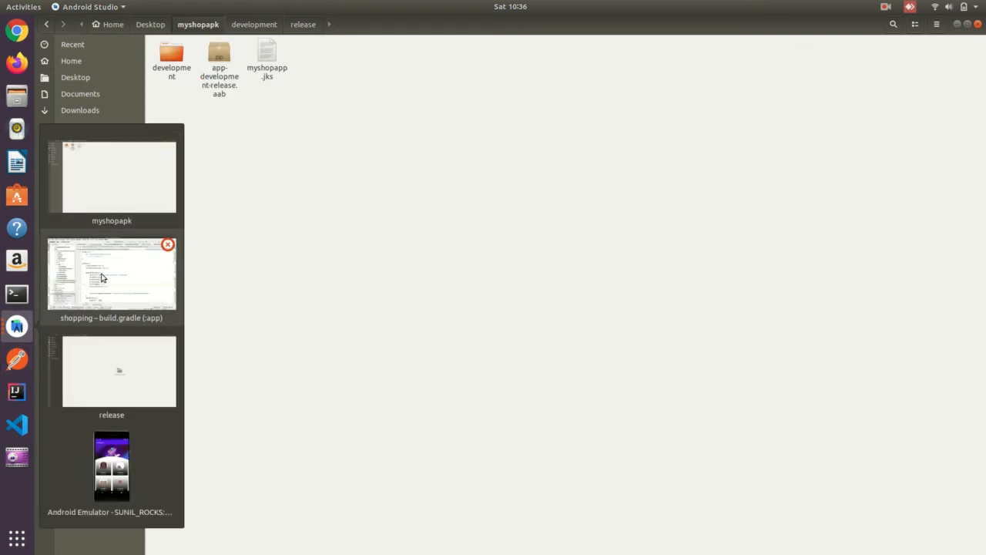
{"action": "left_click", "coordinate": [102, 277]}
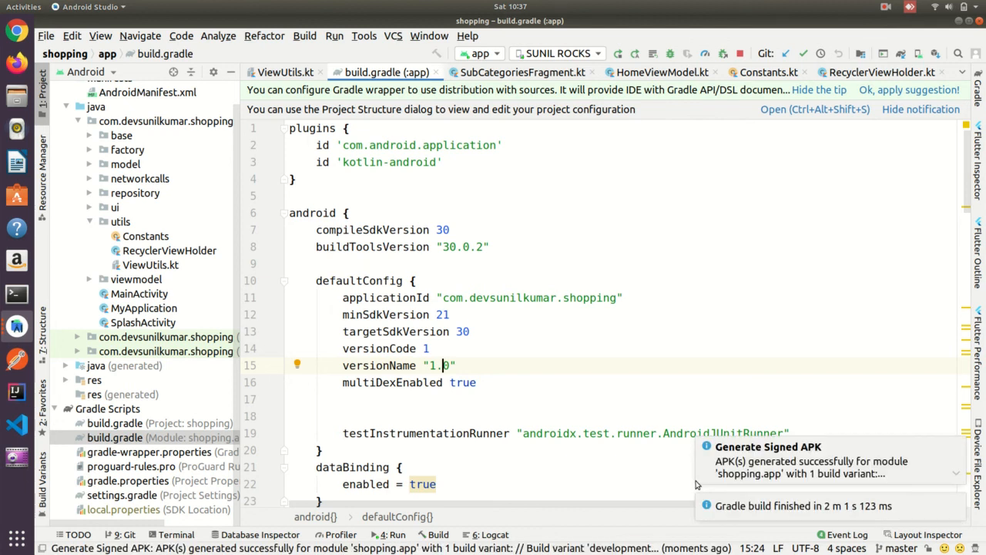
{"action": "mouse_move", "coordinate": [829, 472]}
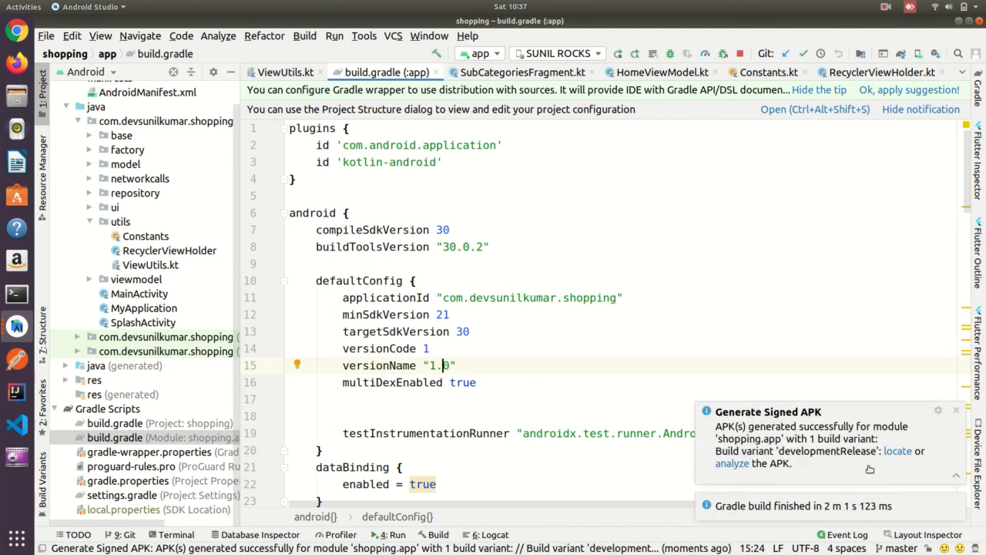
{"action": "left_click", "coordinate": [898, 450]}
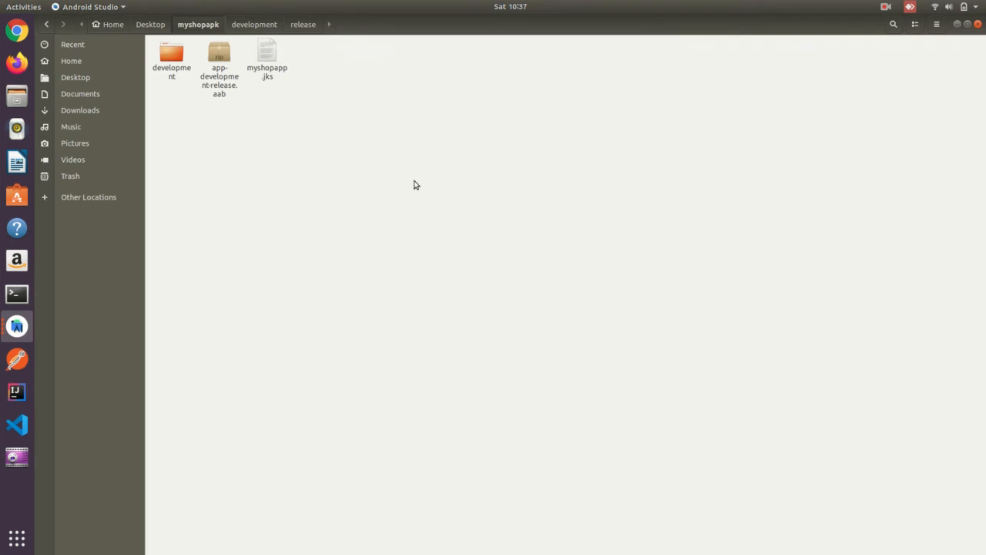
{"action": "double_click", "coordinate": [168, 58]}
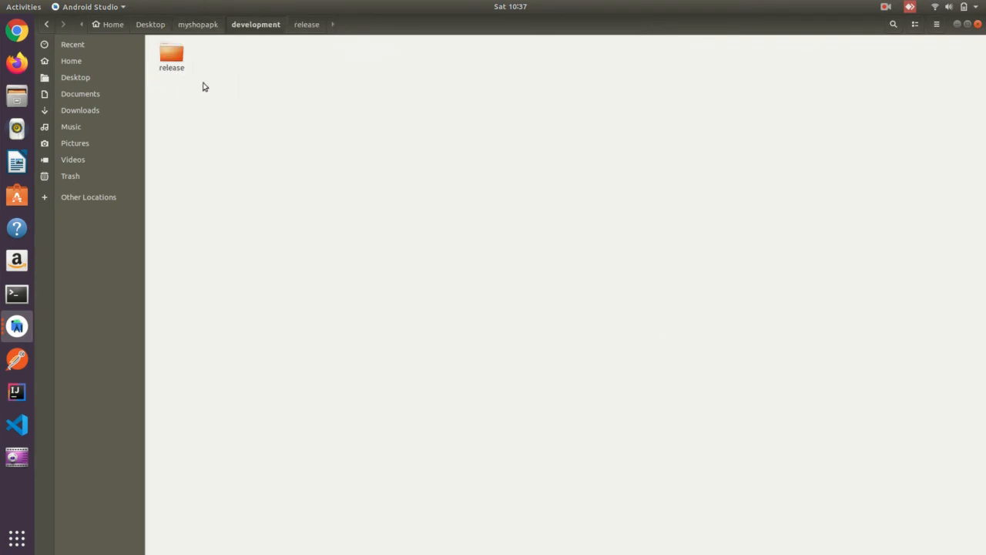
{"action": "left_click", "coordinate": [178, 61]}
{"action": "double_click", "coordinate": [177, 60]}
Step: Move app-development-release.apk from the release folder up into the myshopapk folder
{"action": "left_click", "coordinate": [170, 55]}
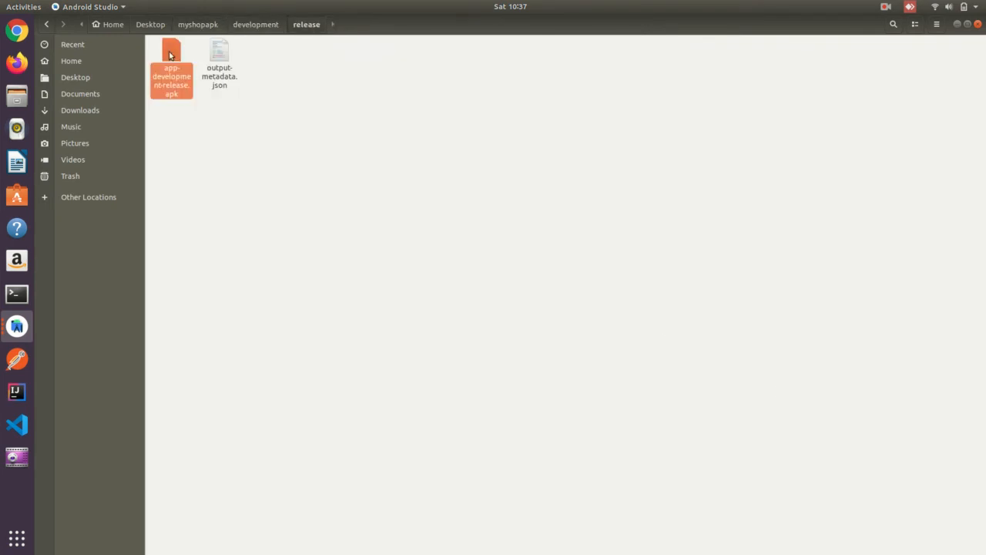
{"action": "right_click", "coordinate": [169, 55]}
{"action": "left_click", "coordinate": [193, 92]}
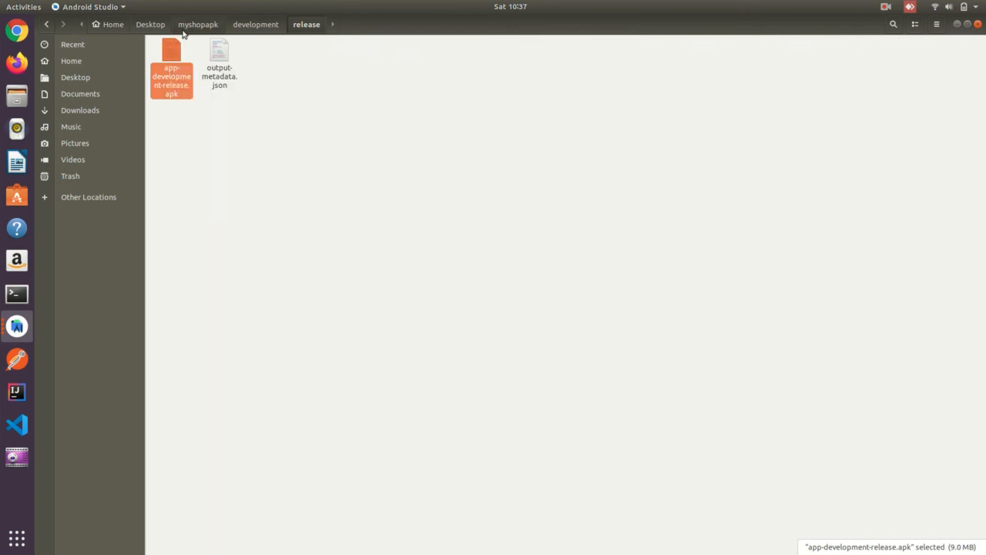
{"action": "left_click", "coordinate": [195, 24]}
{"action": "left_click", "coordinate": [316, 83]}
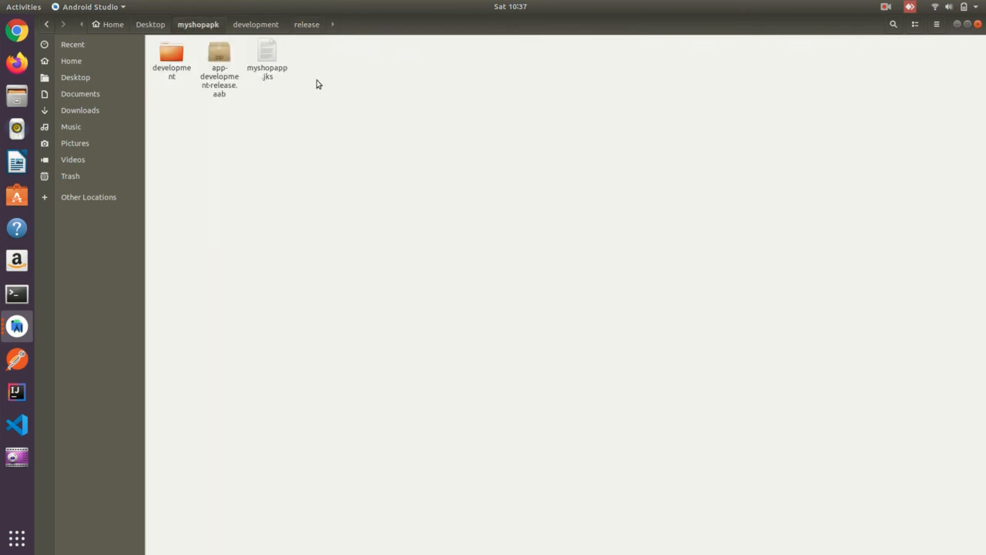
{"action": "right_click", "coordinate": [316, 82]}
{"action": "left_click", "coordinate": [339, 101]}
{"action": "left_click", "coordinate": [391, 119]}
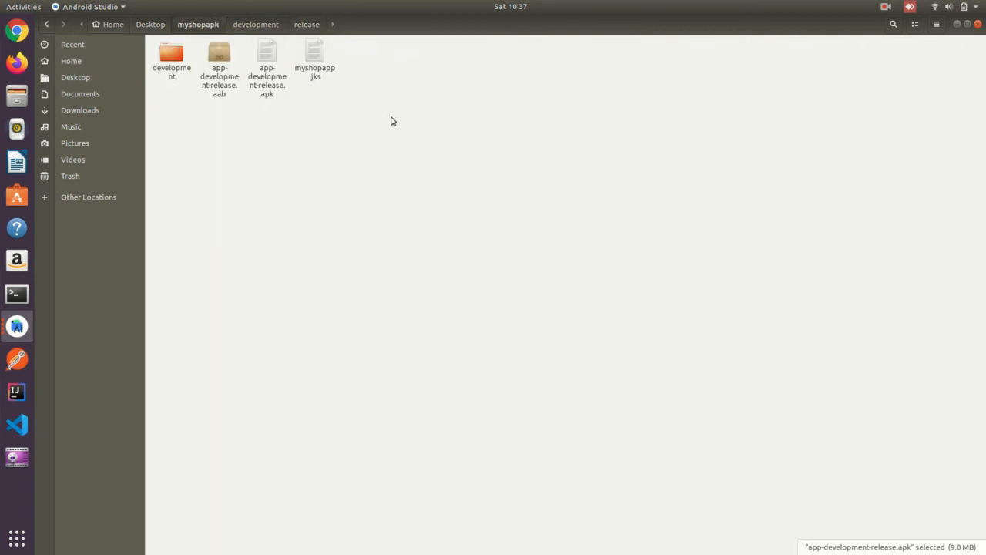
Step: Examine the properties of app-development-release.apk, especially its file size, and close them
{"action": "left_click", "coordinate": [269, 74]}
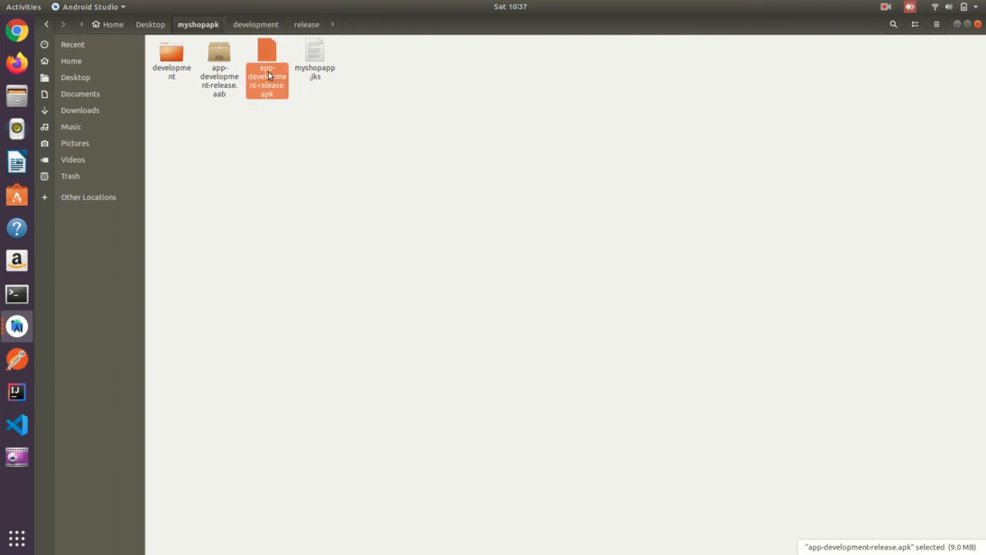
{"action": "right_click", "coordinate": [269, 75]}
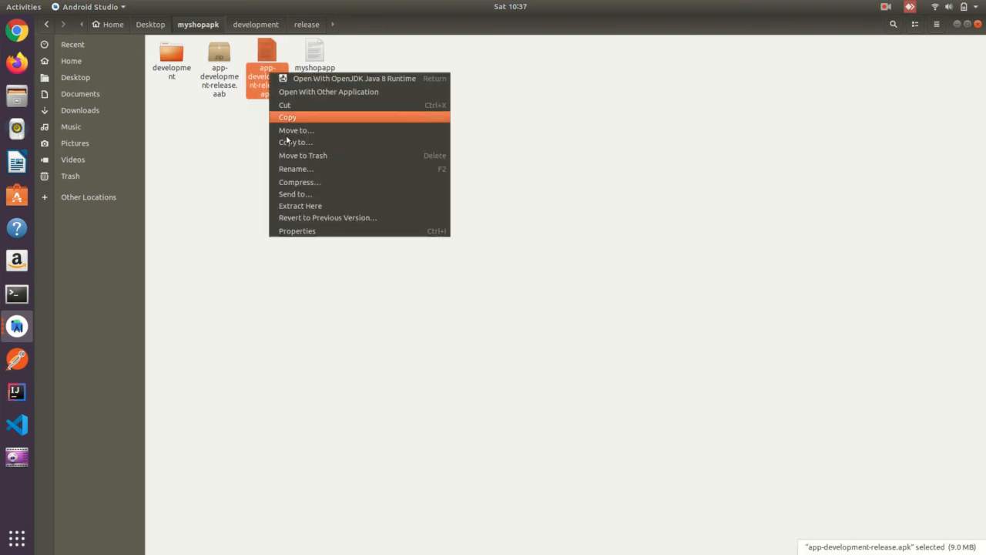
{"action": "left_click", "coordinate": [301, 231]}
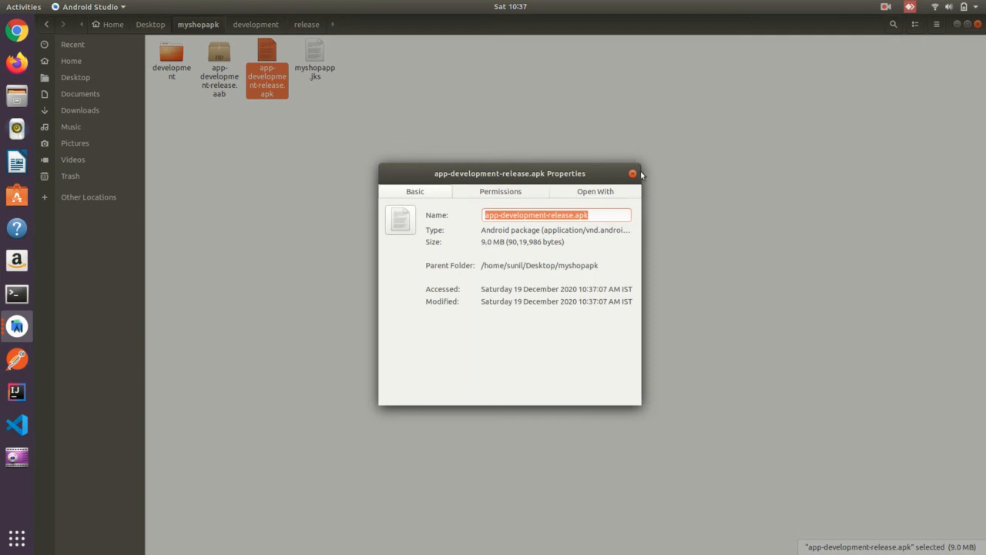
{"action": "left_click", "coordinate": [632, 174]}
{"action": "left_click", "coordinate": [392, 121]}
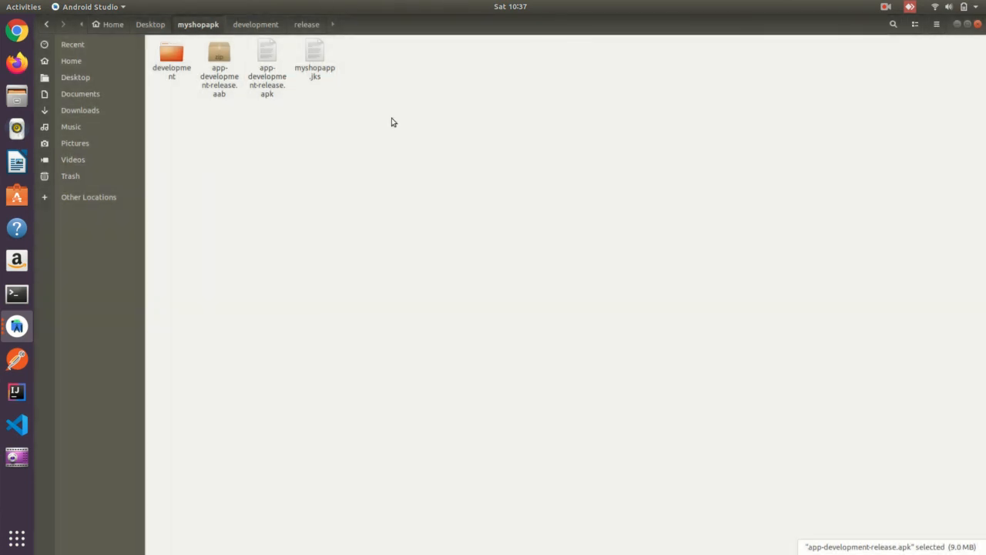
Step: Examine the properties of app-development-release.aab to compare its file size with the APK's, and close them
{"action": "right_click", "coordinate": [220, 63]}
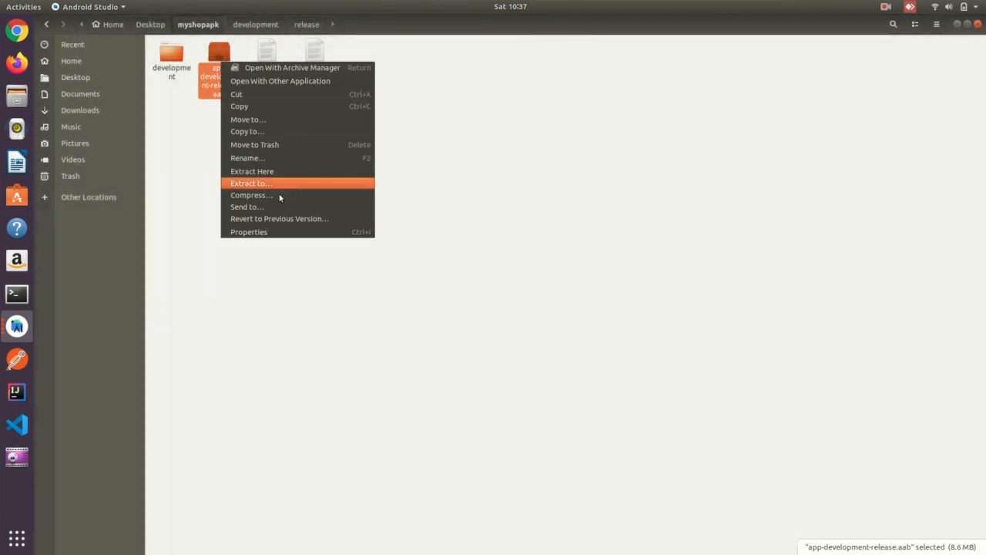
{"action": "left_click", "coordinate": [277, 234]}
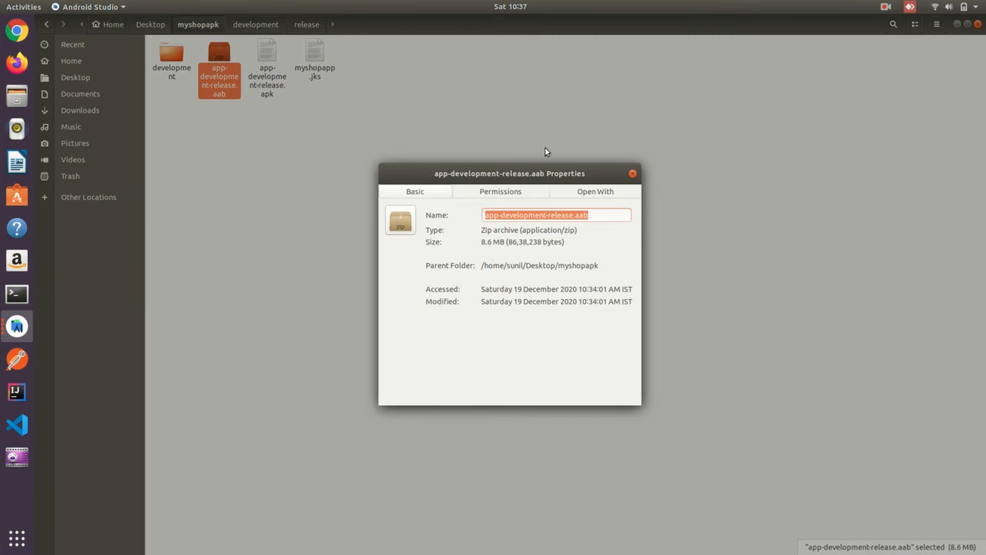
{"action": "left_click", "coordinate": [632, 174]}
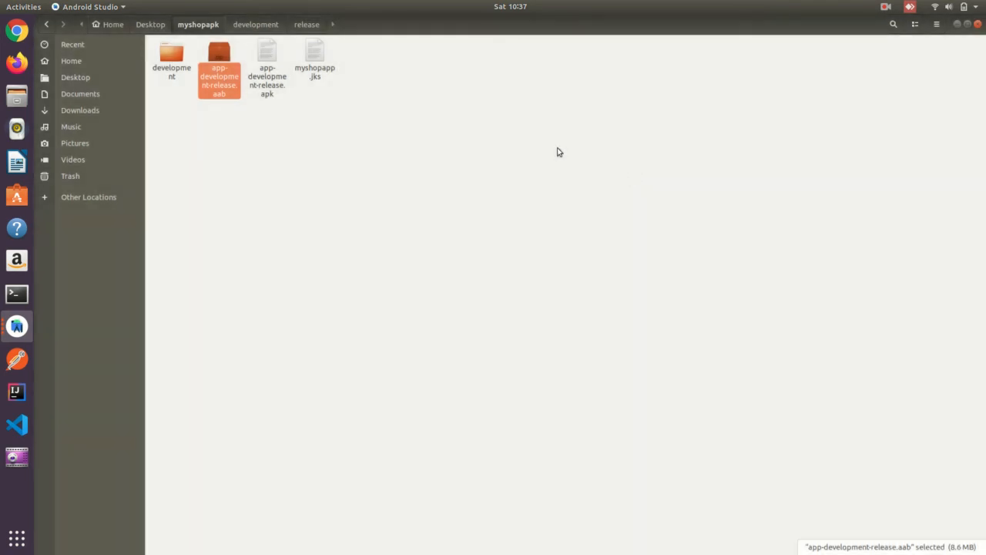
{"action": "left_click", "coordinate": [510, 133]}
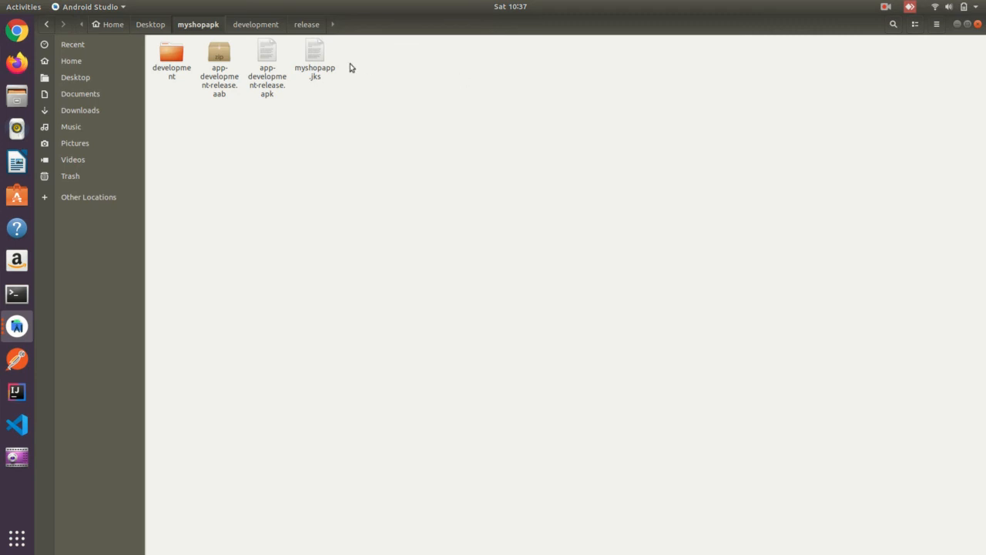
{"action": "left_click", "coordinate": [884, 7]}
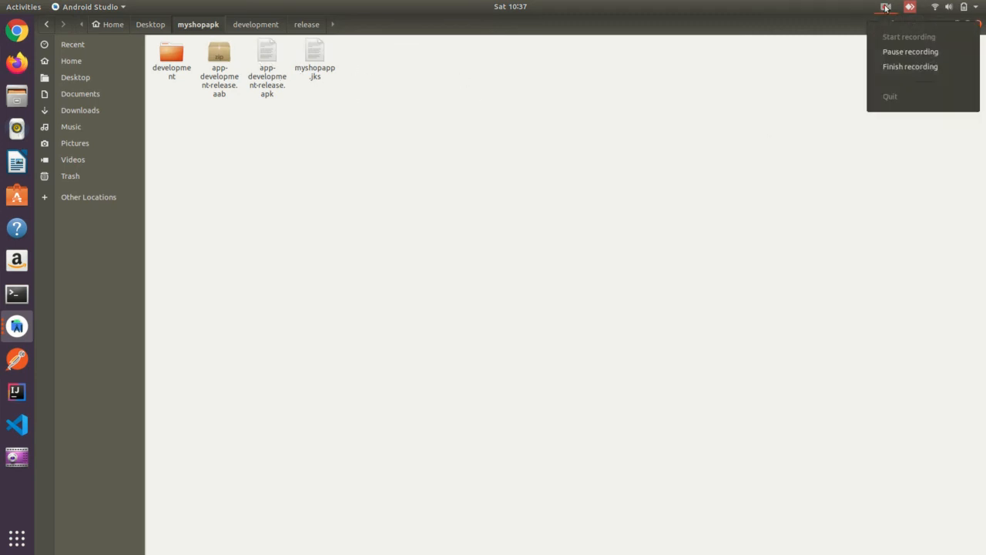